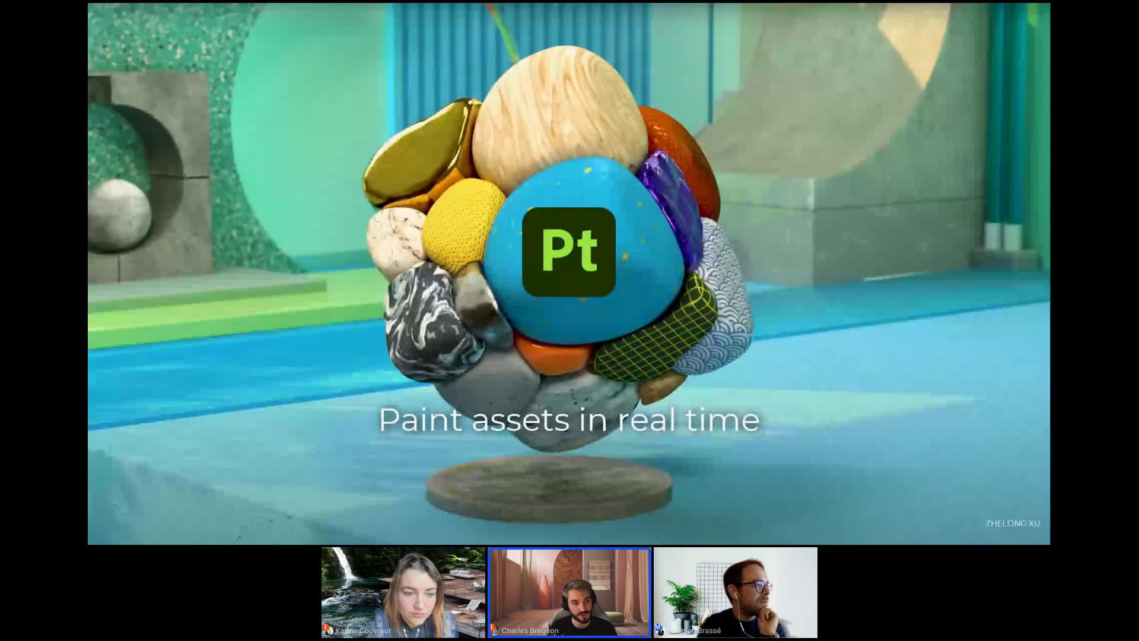
key("alt+Tab")
key("alt+Tab")
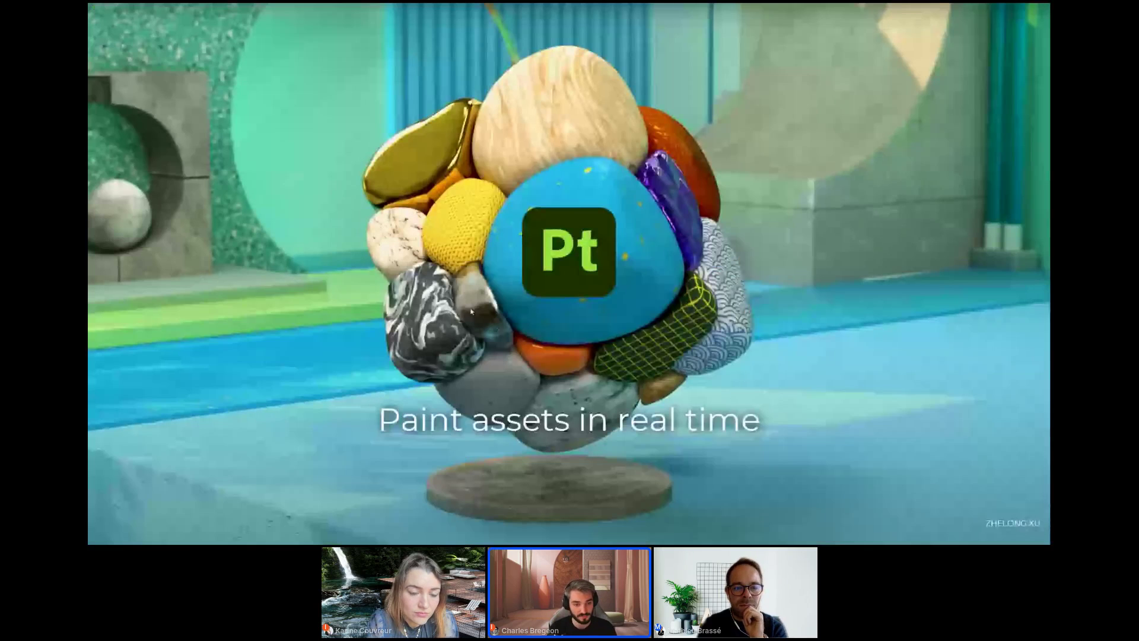
left_click(472, 312)
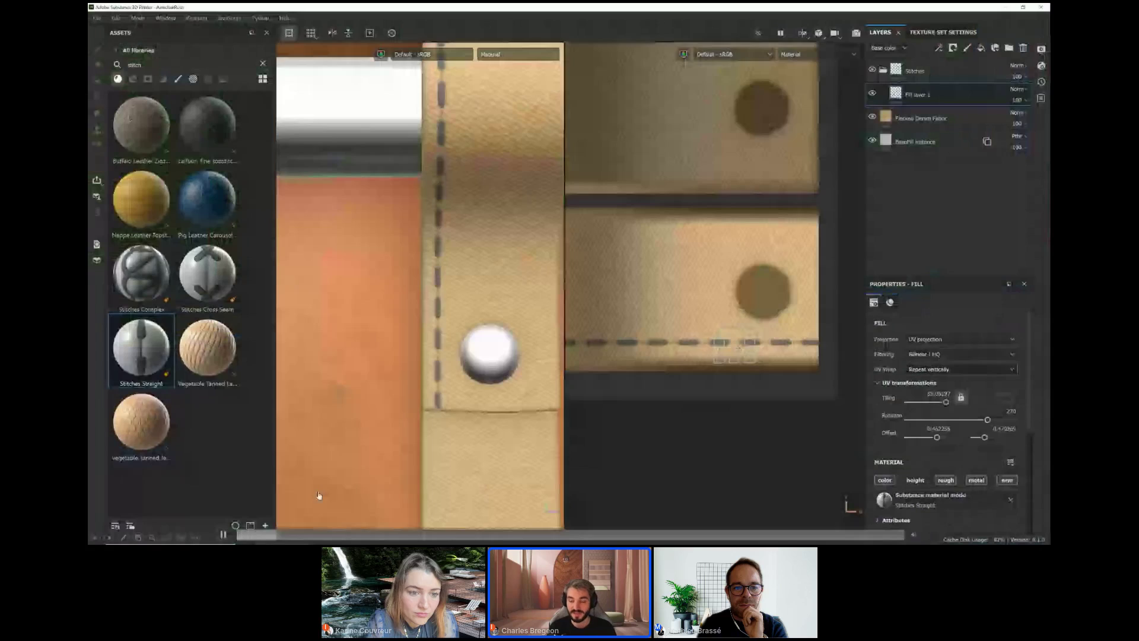
left_click(319, 495)
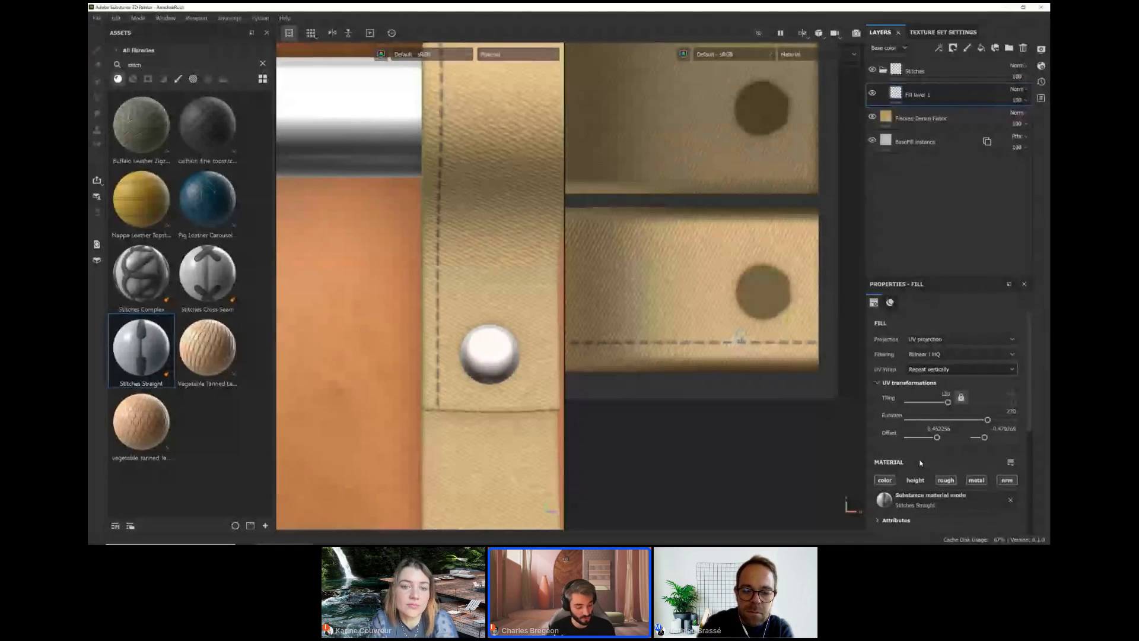
Switch from the slideshow to Adobe Substance 3D Stager with the couch scene.
key("alt+Tab")
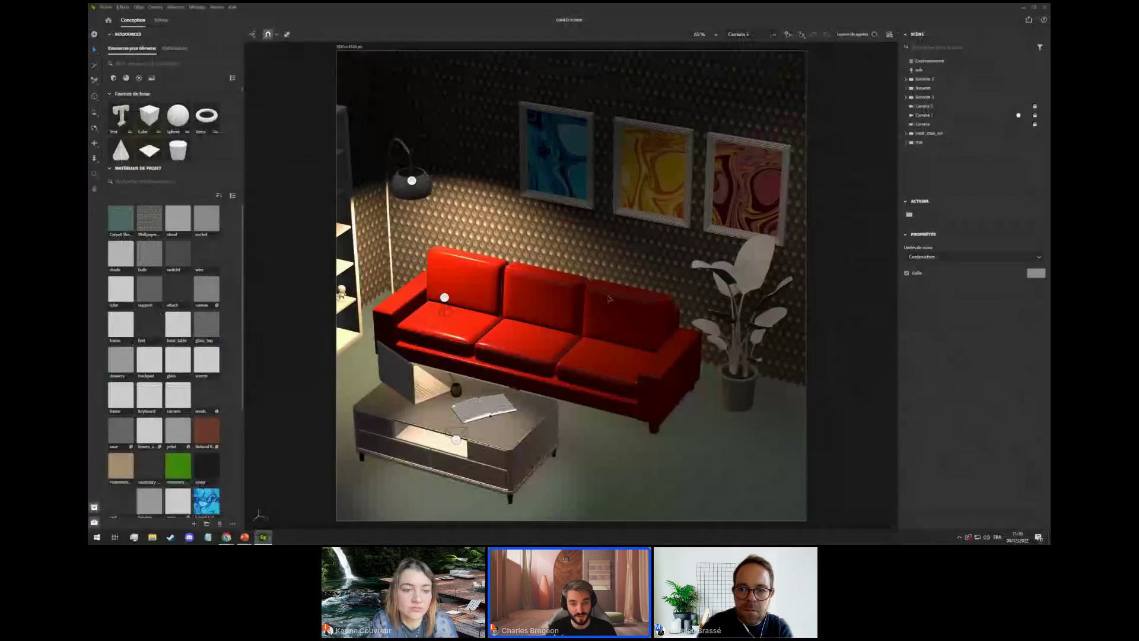
key("alt+Tab")
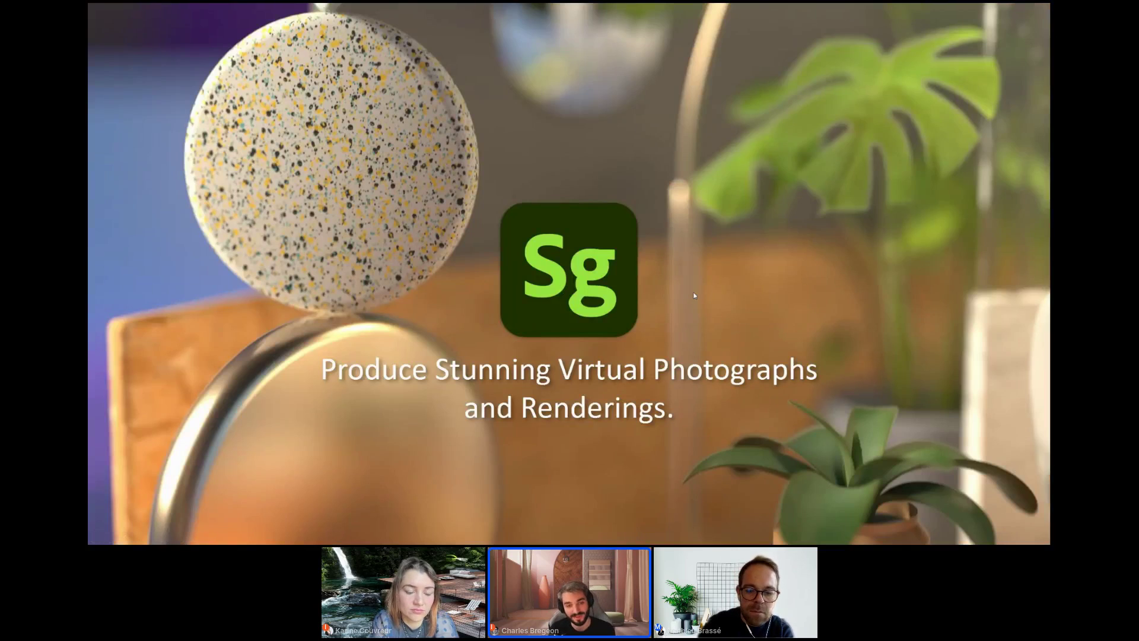
key("alt+Tab")
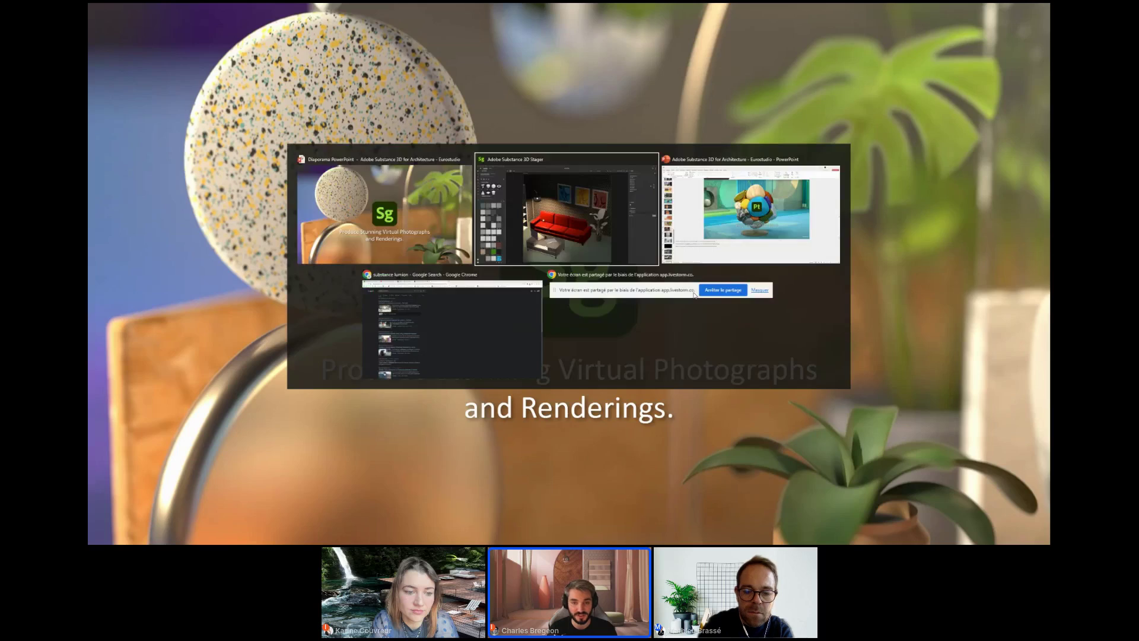
Leave the Camera 3 view for the viewport camera and examine the whole room and its red sofa.
left_click(1019, 117)
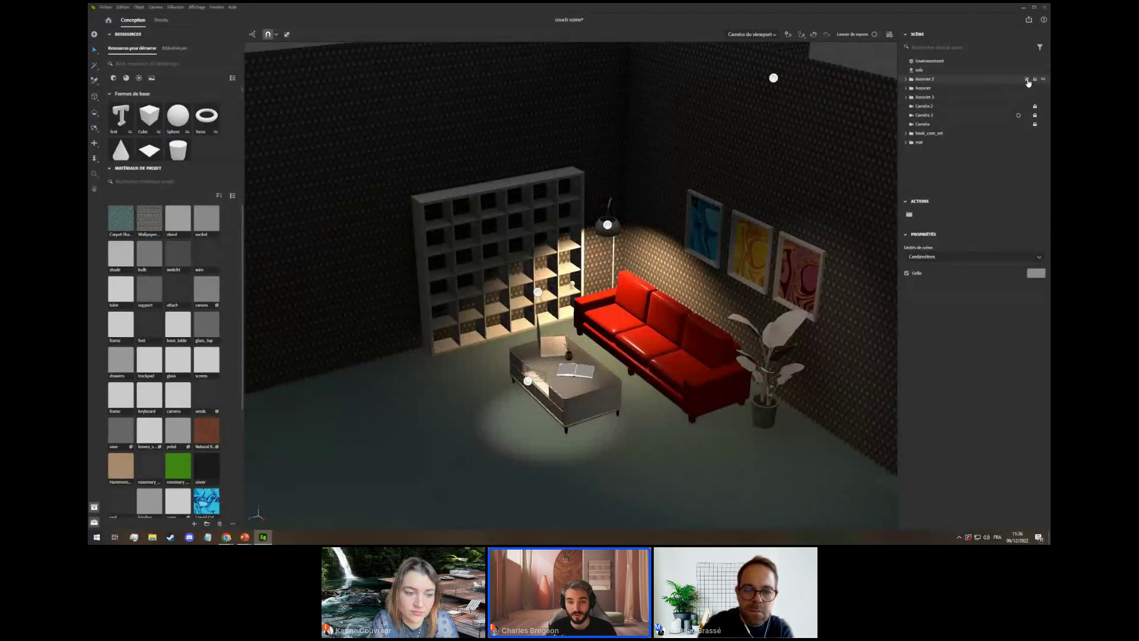
scroll(664, 379, "down", 10)
right_click_drag(641, 418, 776, 409)
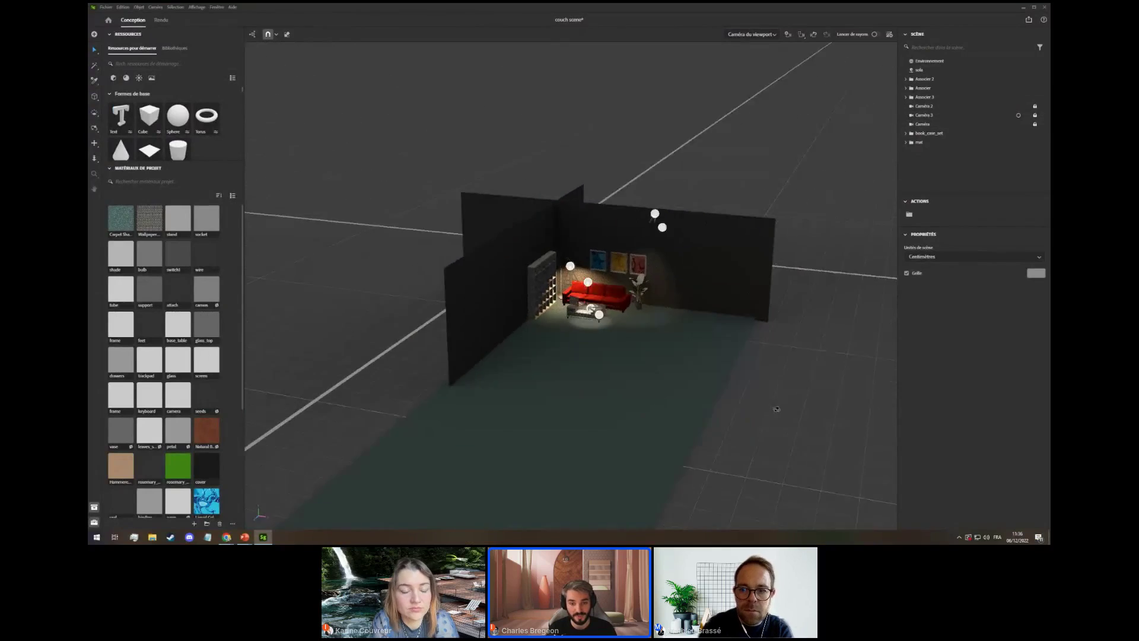
scroll(777, 409, "up", 12)
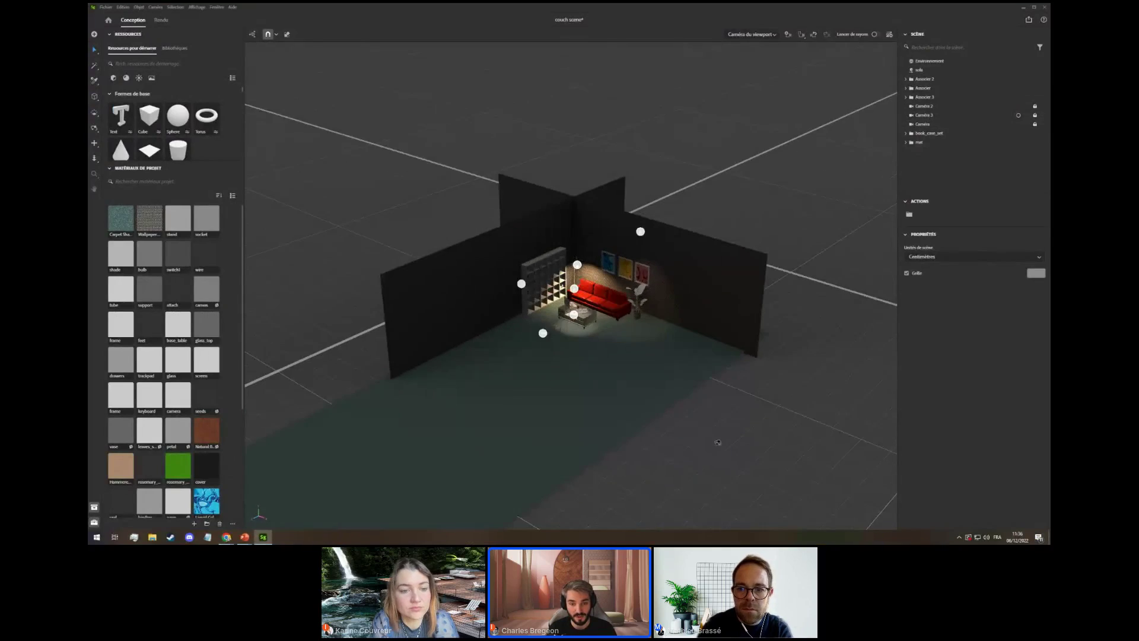
middle_click_drag(730, 435, 648, 396)
scroll(648, 396, "down", 3)
mouse_move(665, 415)
right_mouse_down()
mouse_move(715, 404)
mouse_move(653, 367)
right_mouse_up()
scroll(610, 335, "up", 5)
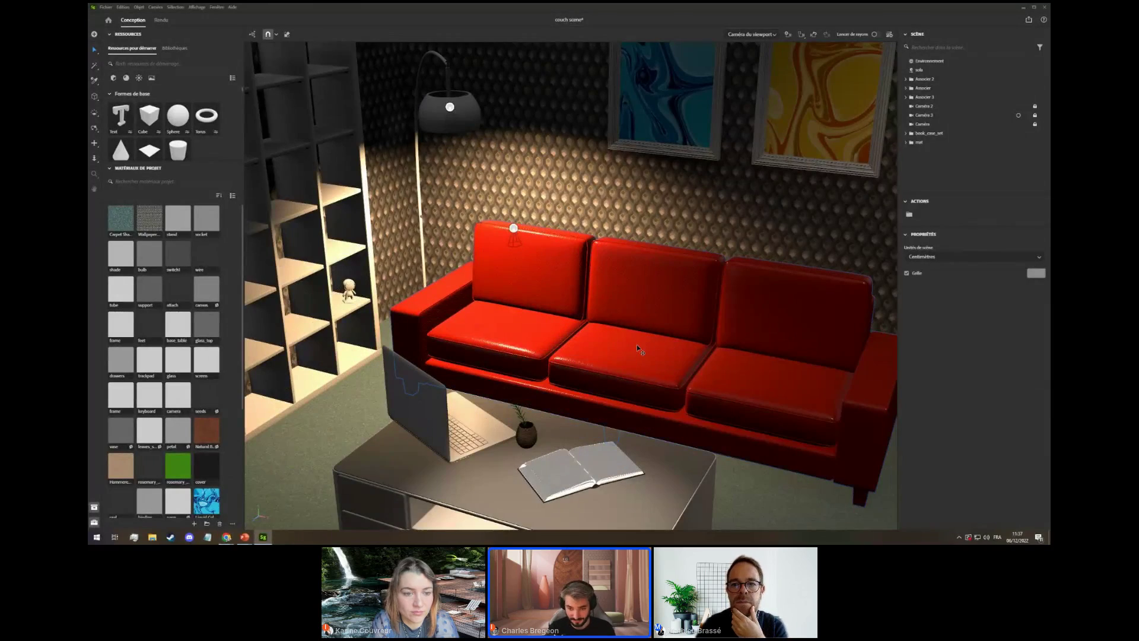
Apply the Natural Buffalo Leather material from the project materials to the red sofa and inspect the cushions up close.
left_click(637, 343)
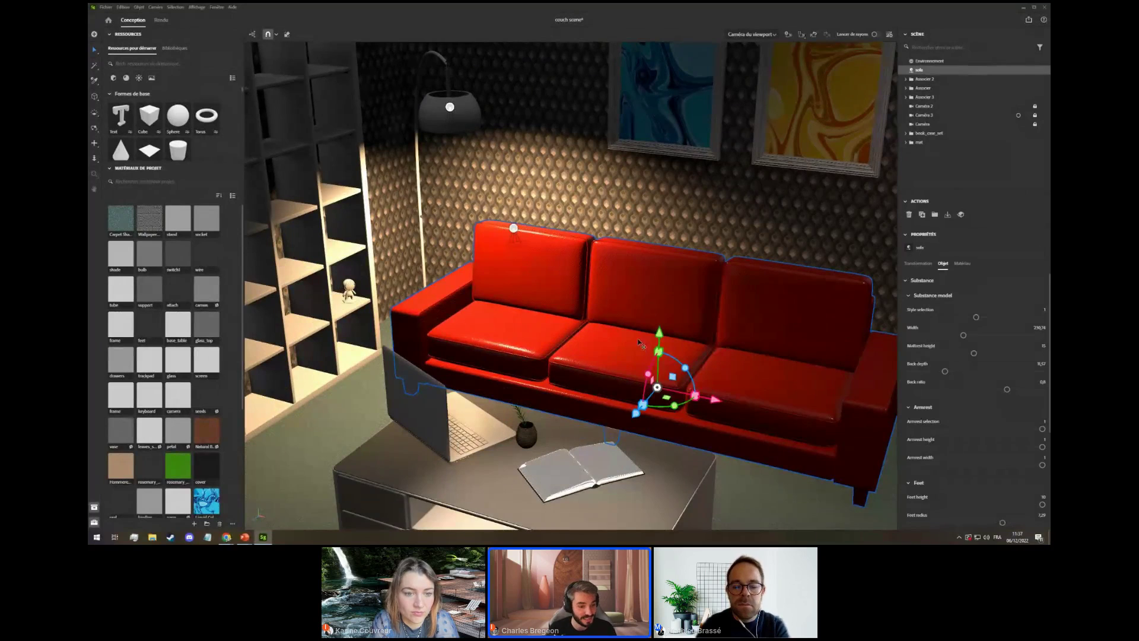
scroll(195, 413, "down", 1)
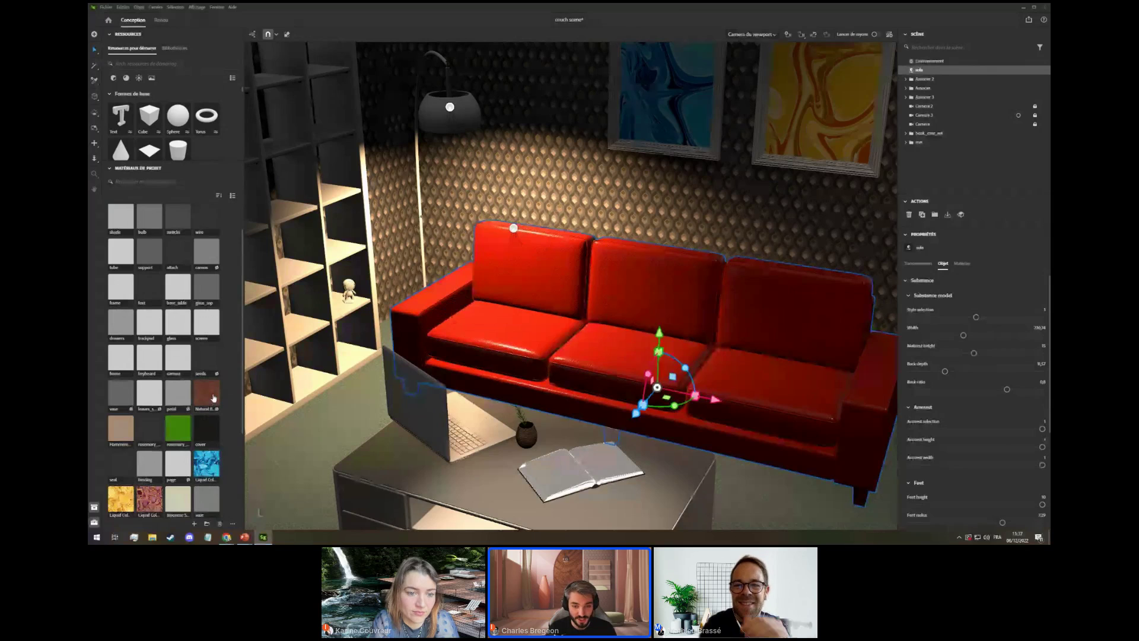
left_click_drag(213, 397, 507, 347)
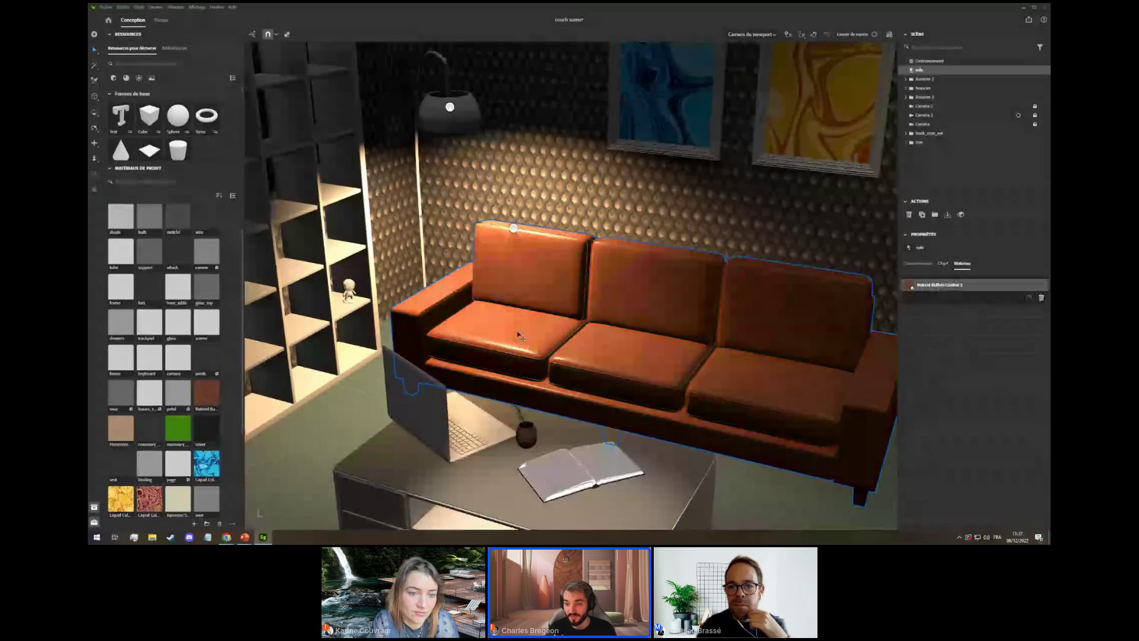
scroll(518, 337, "up", 5)
scroll(514, 368, "up", 3)
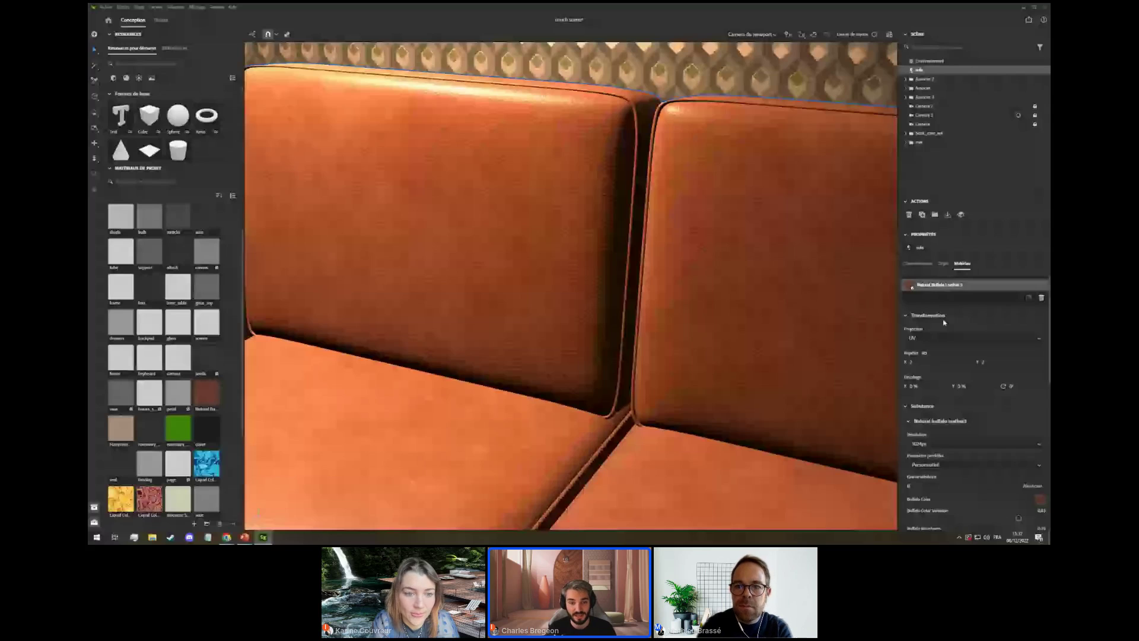
scroll(414, 404, "down", 6)
scroll(414, 404, "down", 8)
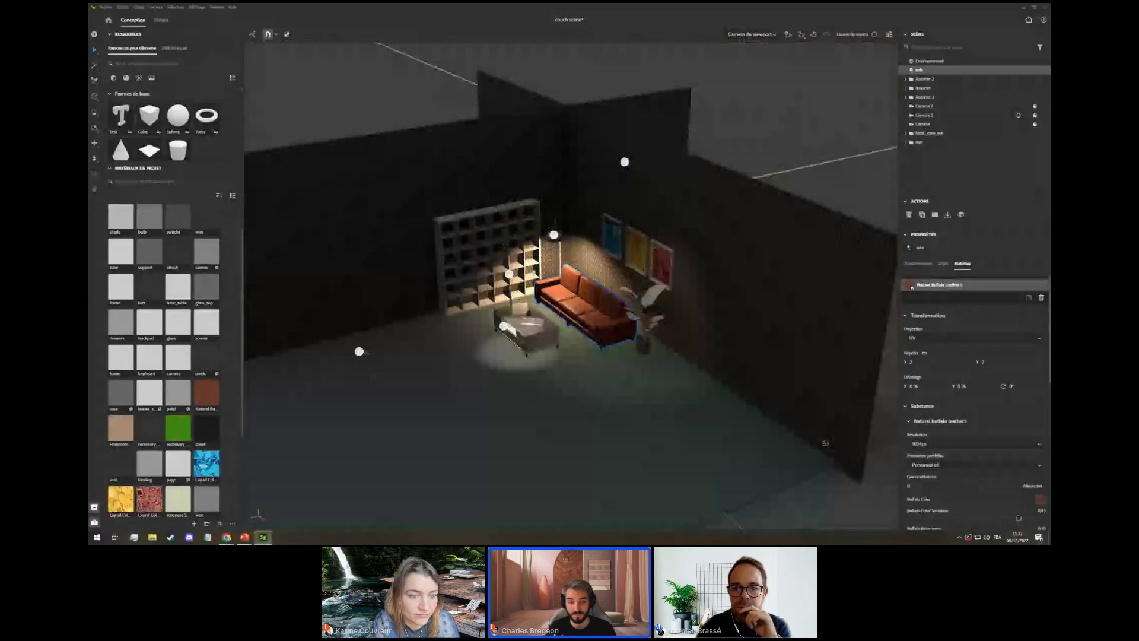
View the sofa through Camera 2 and Camera 3 with ray tracing on.
left_click(1018, 107)
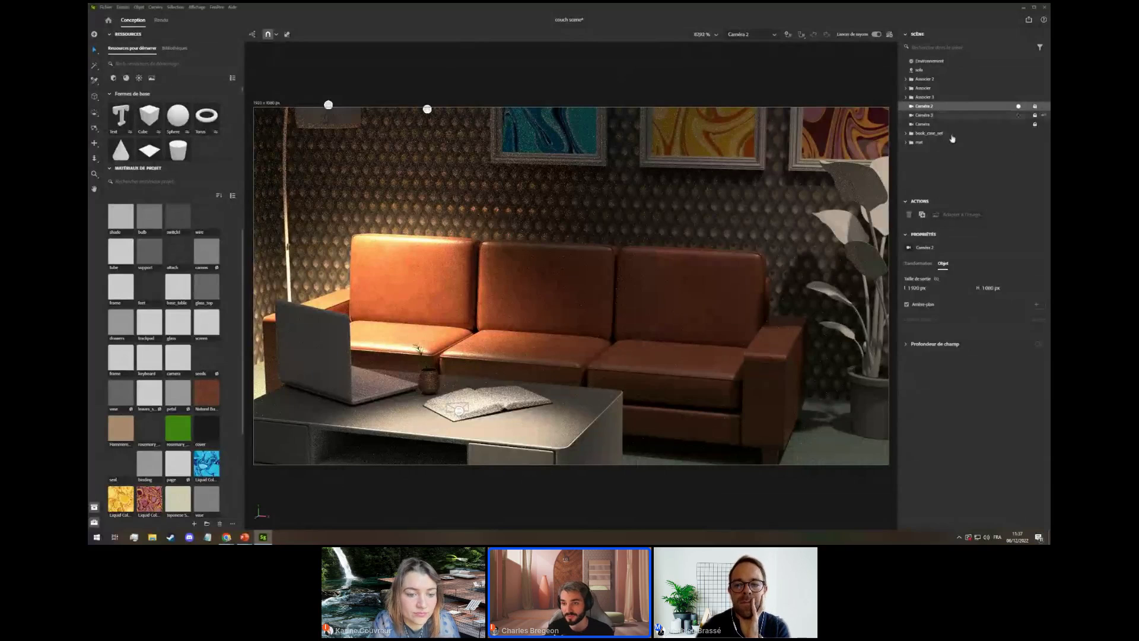
left_click(1018, 116)
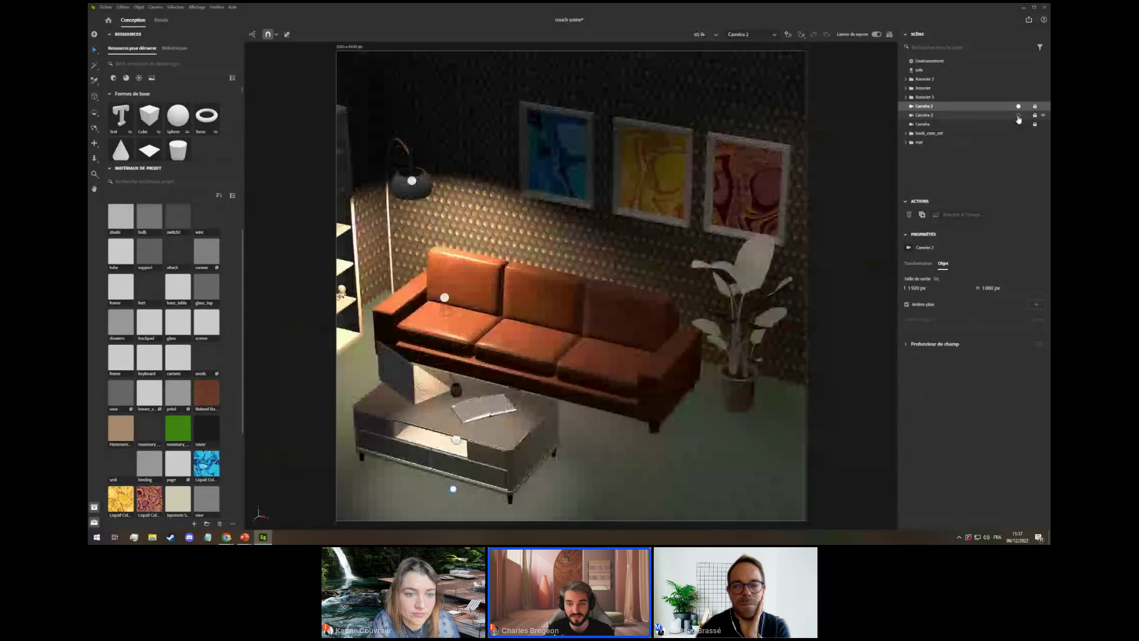
left_click(1018, 117)
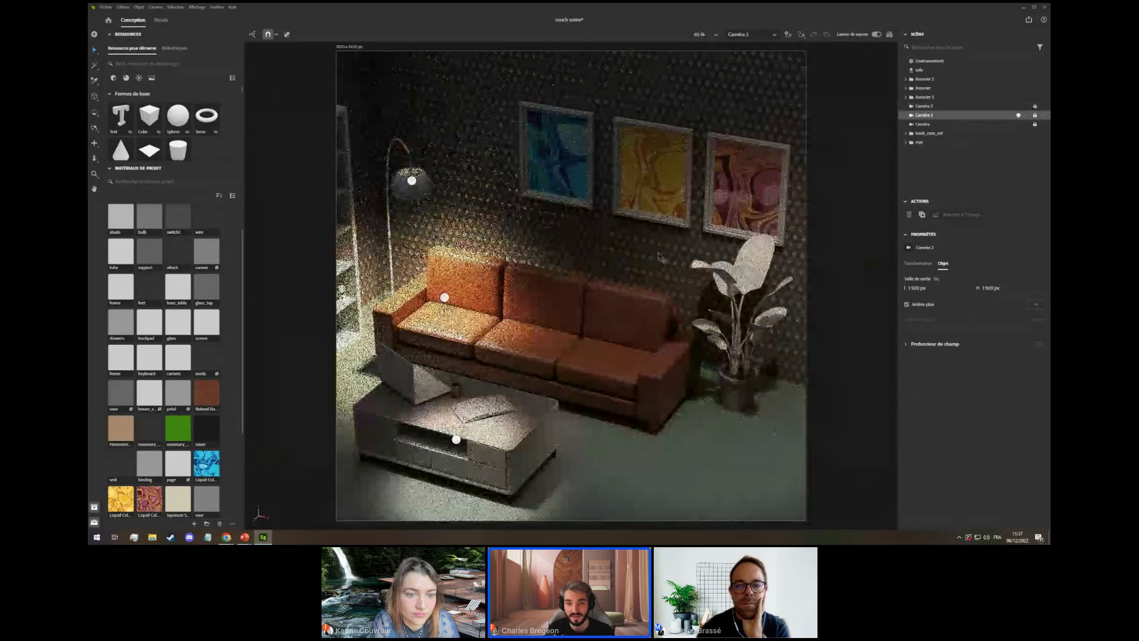
left_click(727, 106)
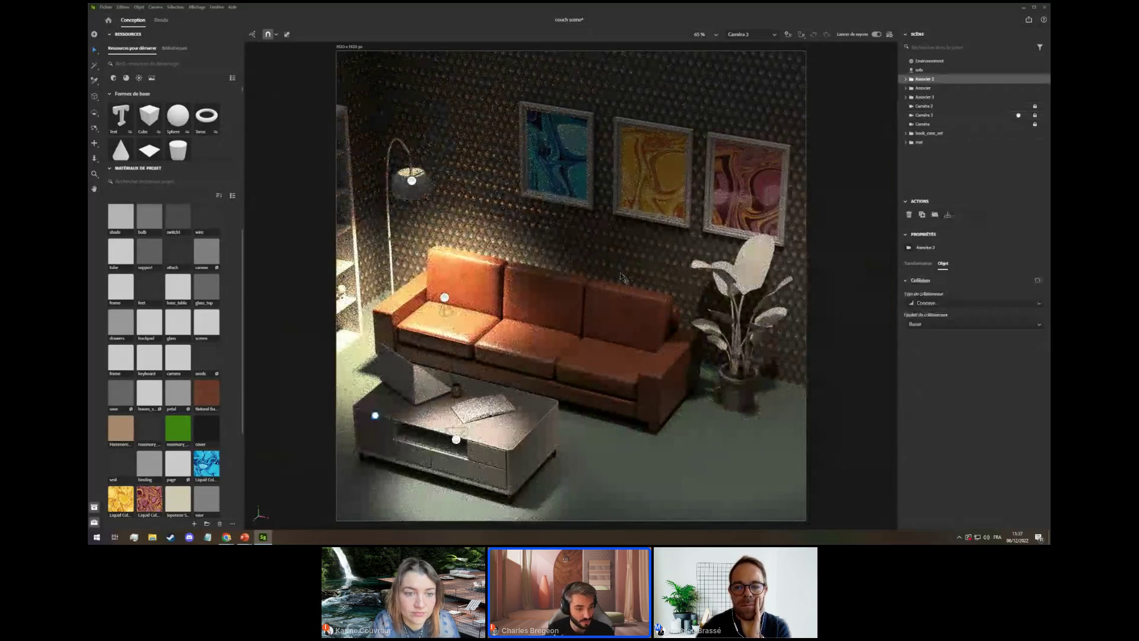
scroll(155, 439, "down", 1)
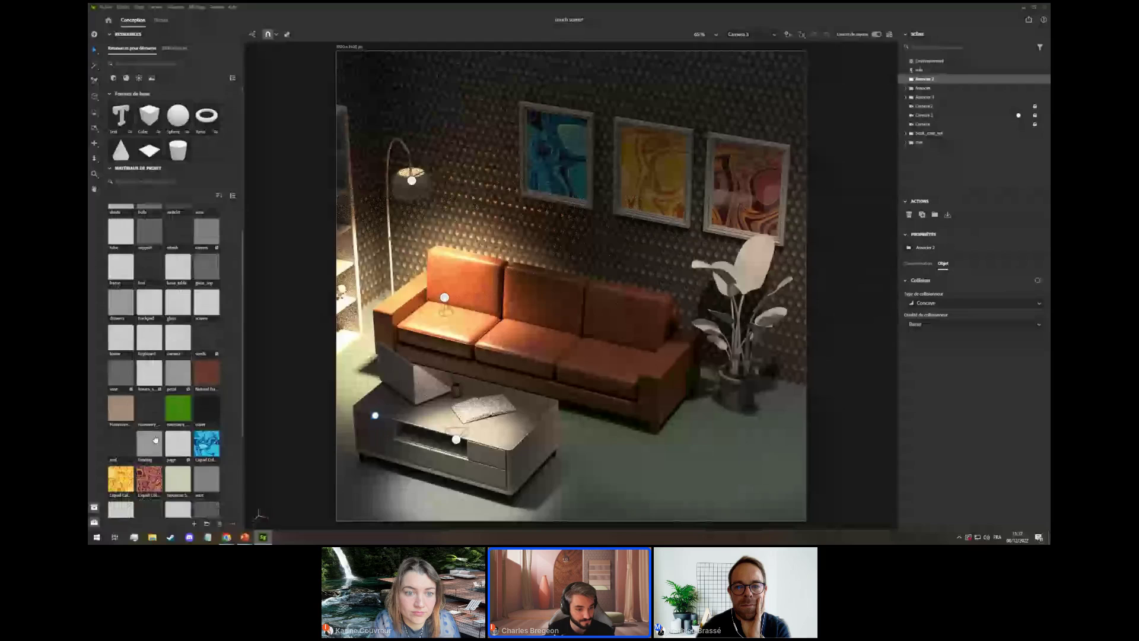
scroll(156, 436, "down", 3)
scroll(160, 430, "up", 3)
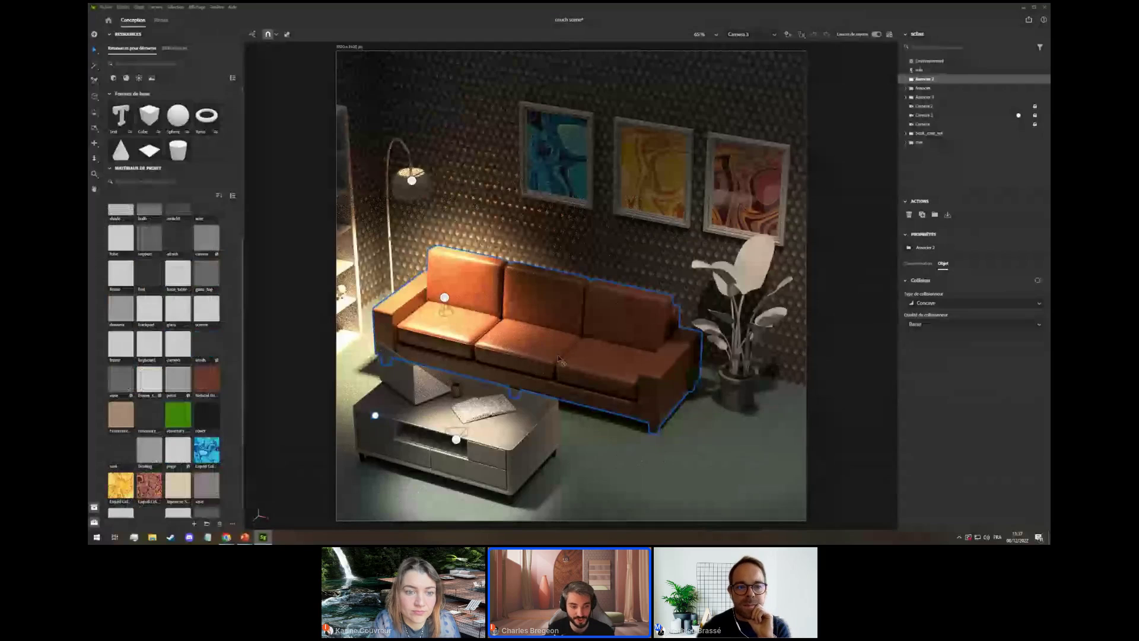
Try the Smooth Grey Leather preset on the sofa's buffalo leather material.
left_click(559, 358)
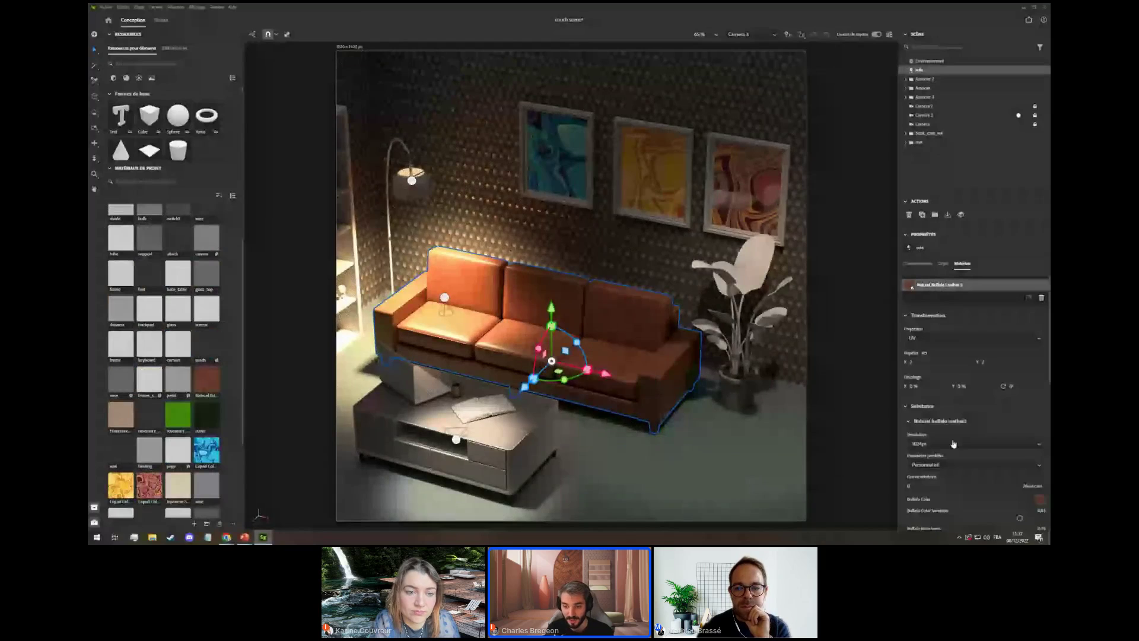
scroll(959, 371, "down", 2)
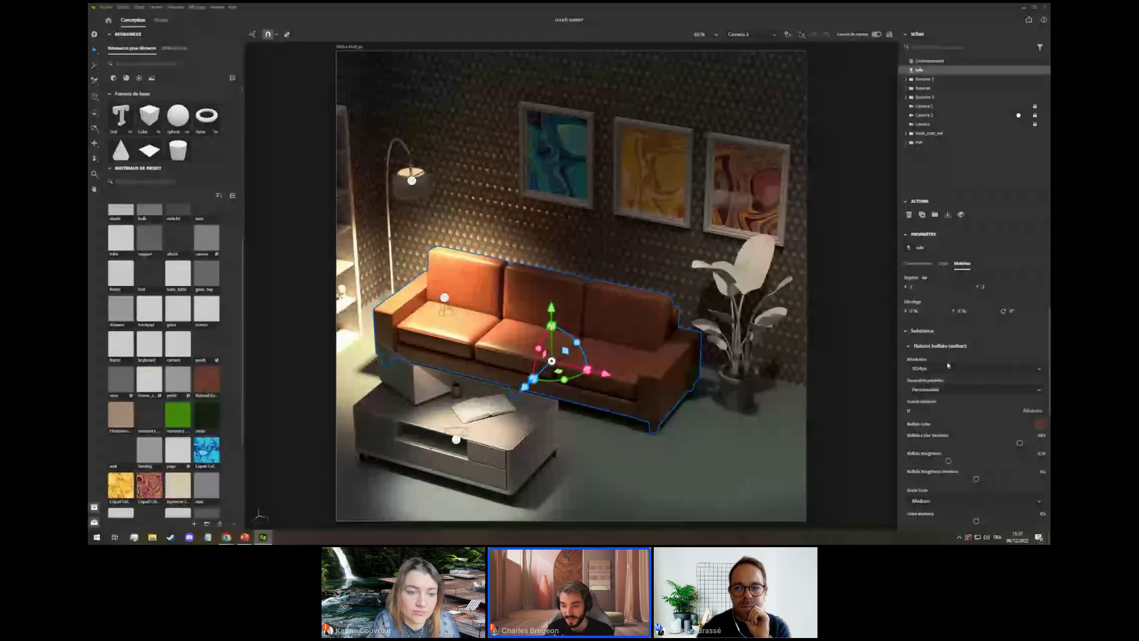
left_click(990, 389)
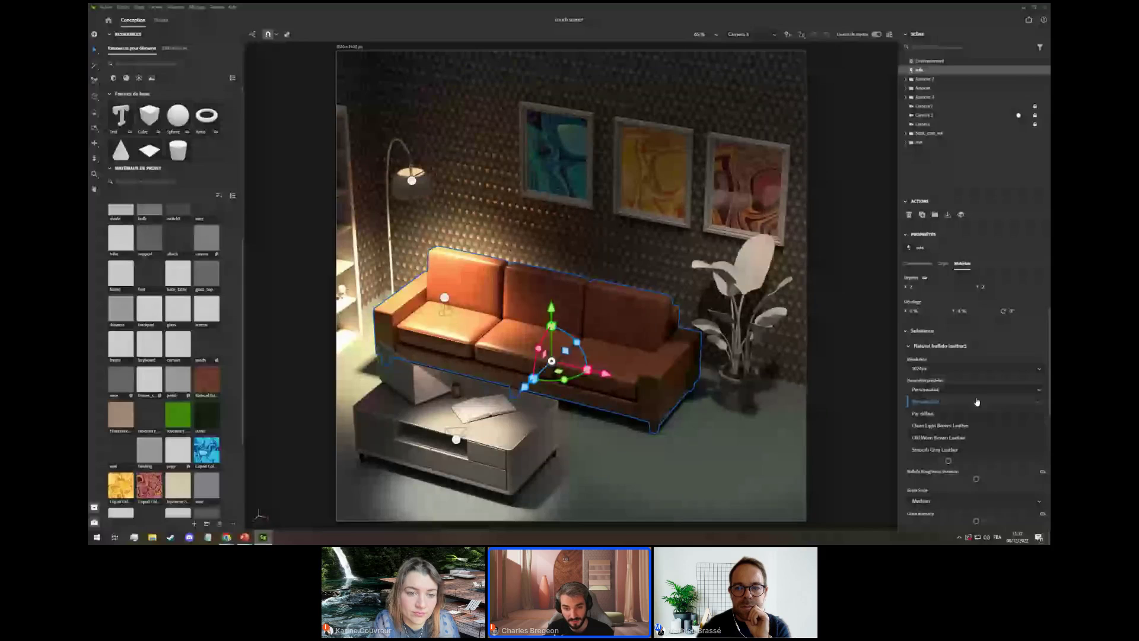
left_click(931, 448)
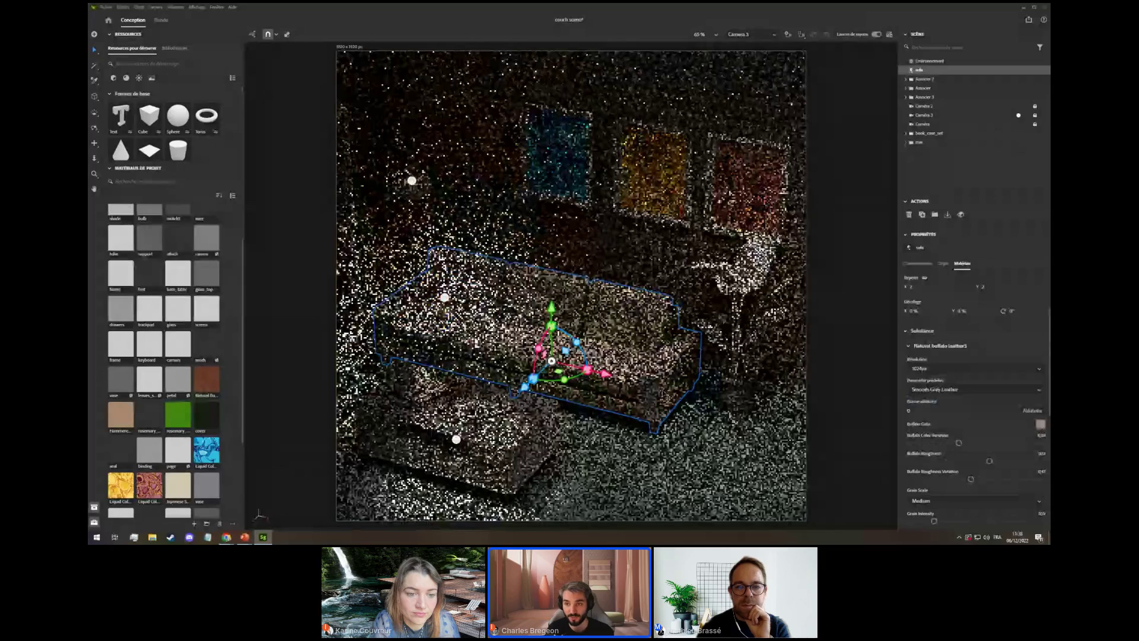
Return to the viewport camera close to the sofa's seat cushions and turn ray tracing off.
left_click(1017, 117)
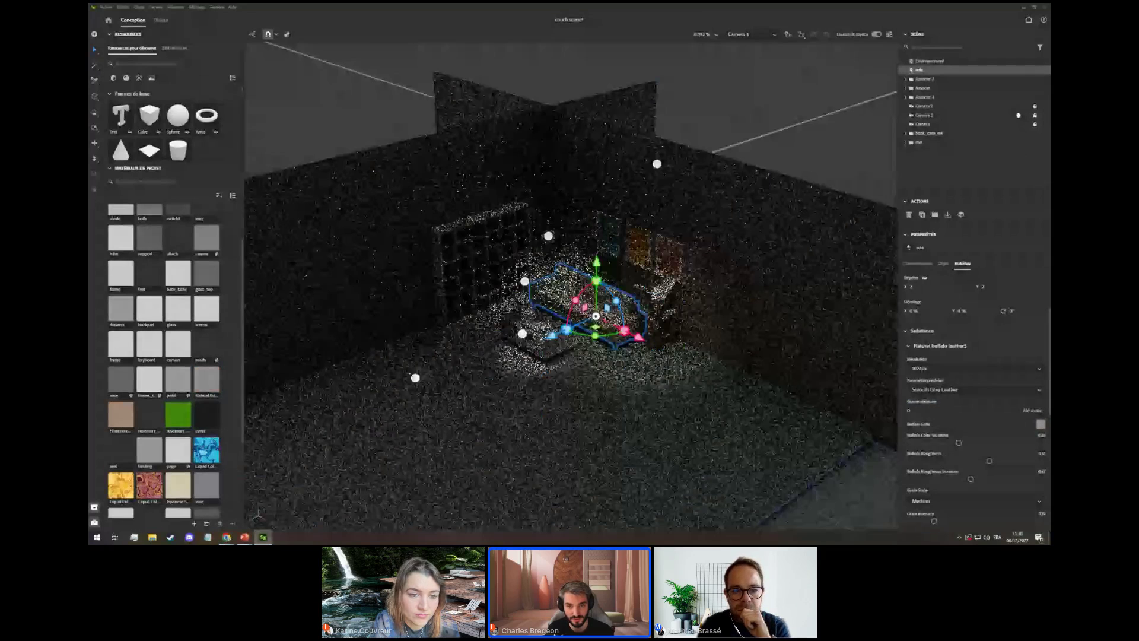
scroll(606, 319, "up", 10)
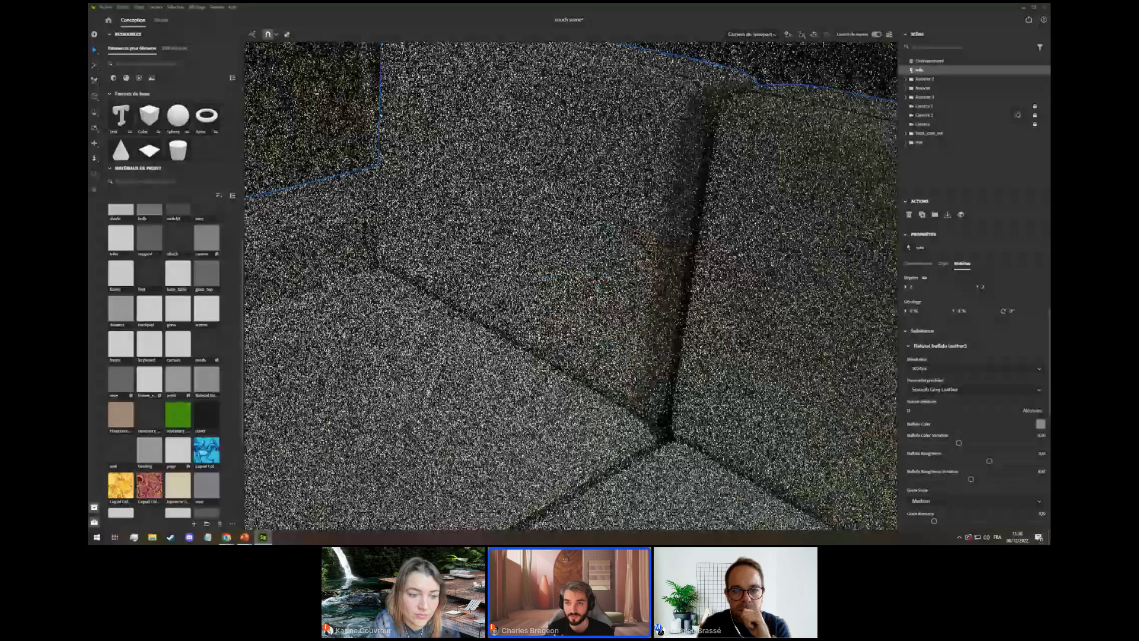
right_click_drag(551, 315, 629, 273)
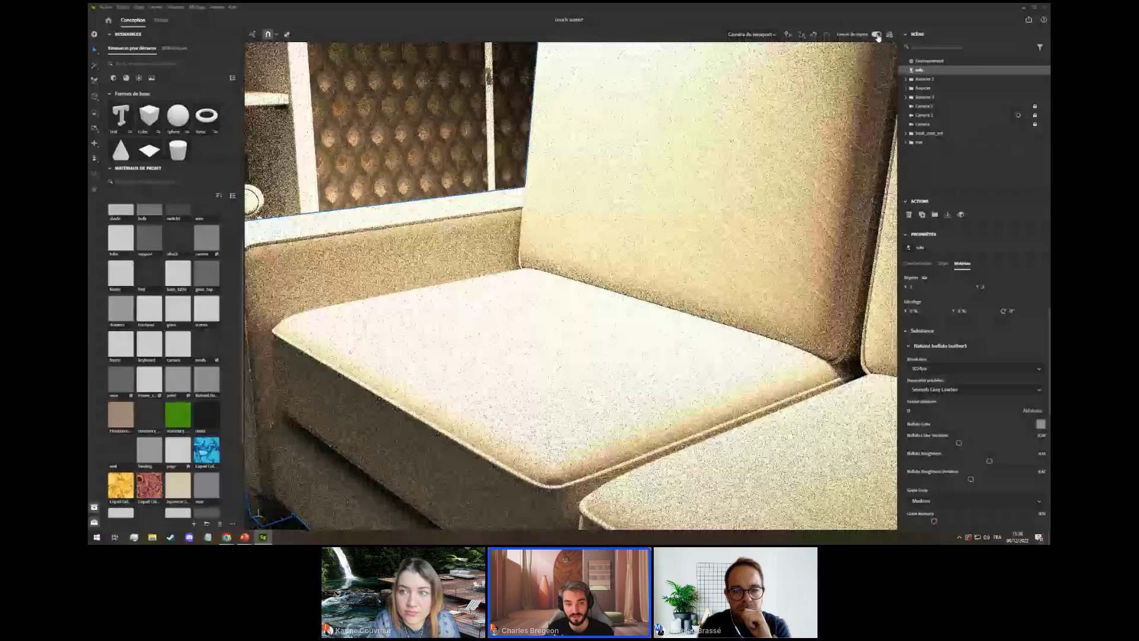
left_click(876, 36)
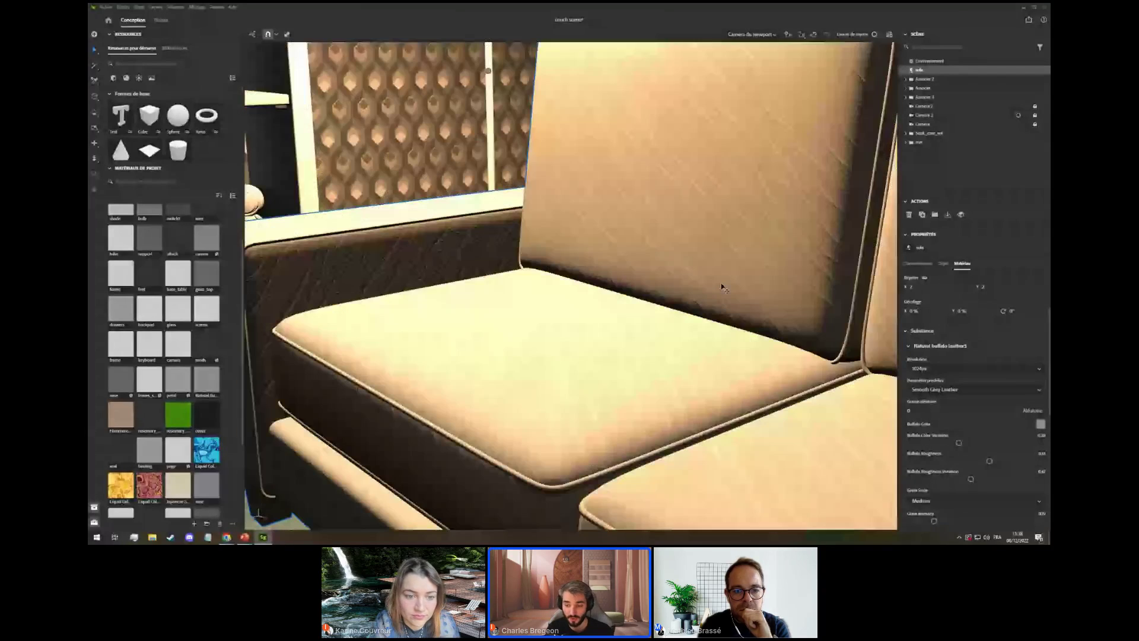
Try the Clean Light Brown Leather preset on the sofa's material, settle on Old Worn Brown Leather, and review the sofa in the room.
left_click(949, 389)
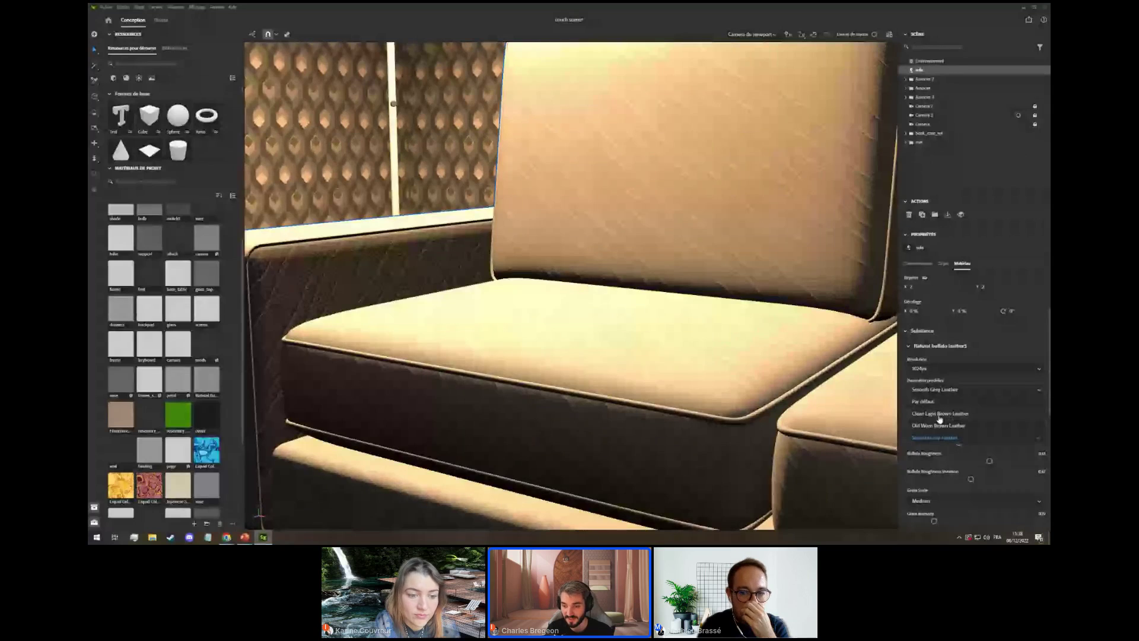
left_click(939, 414)
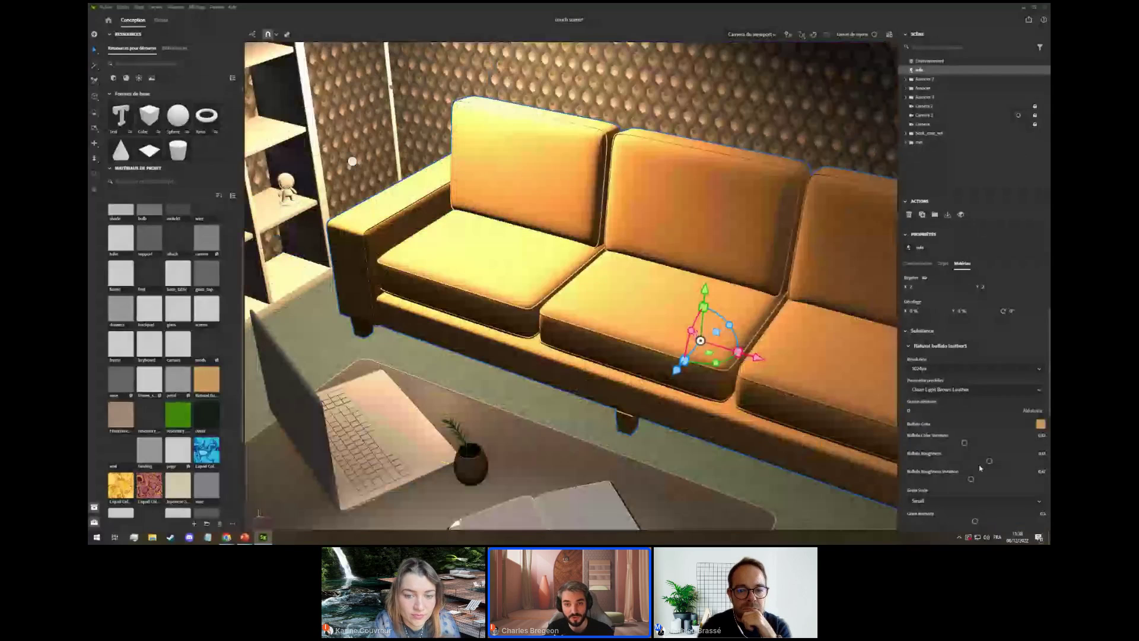
left_click(949, 389)
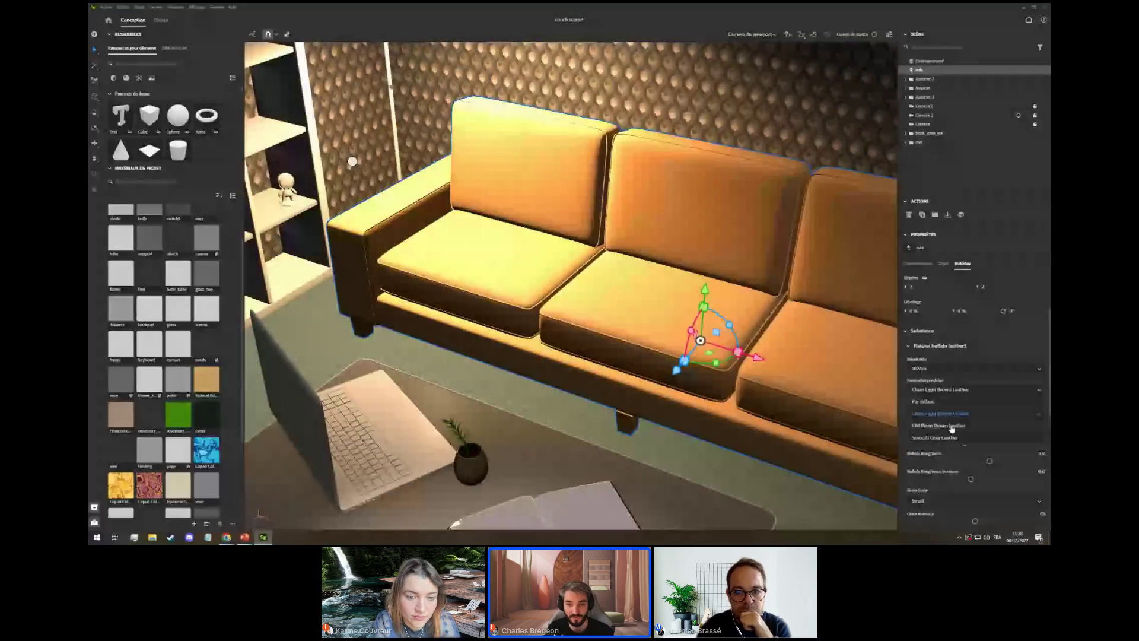
left_click(949, 426)
scroll(576, 358, "up", 3)
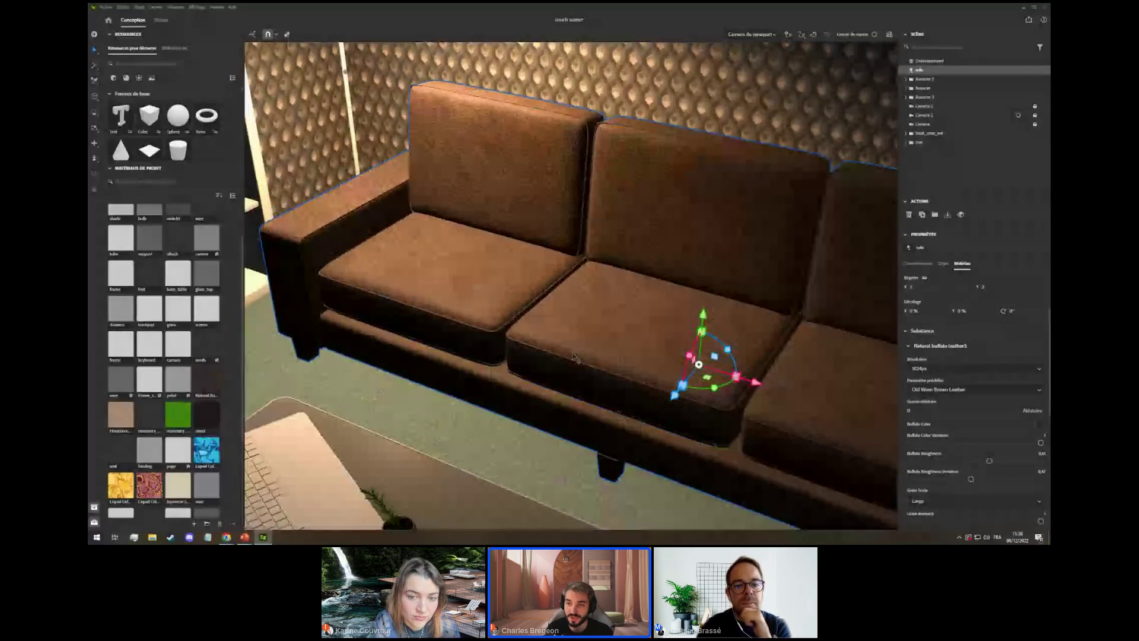
right_click_drag(573, 353, 569, 319)
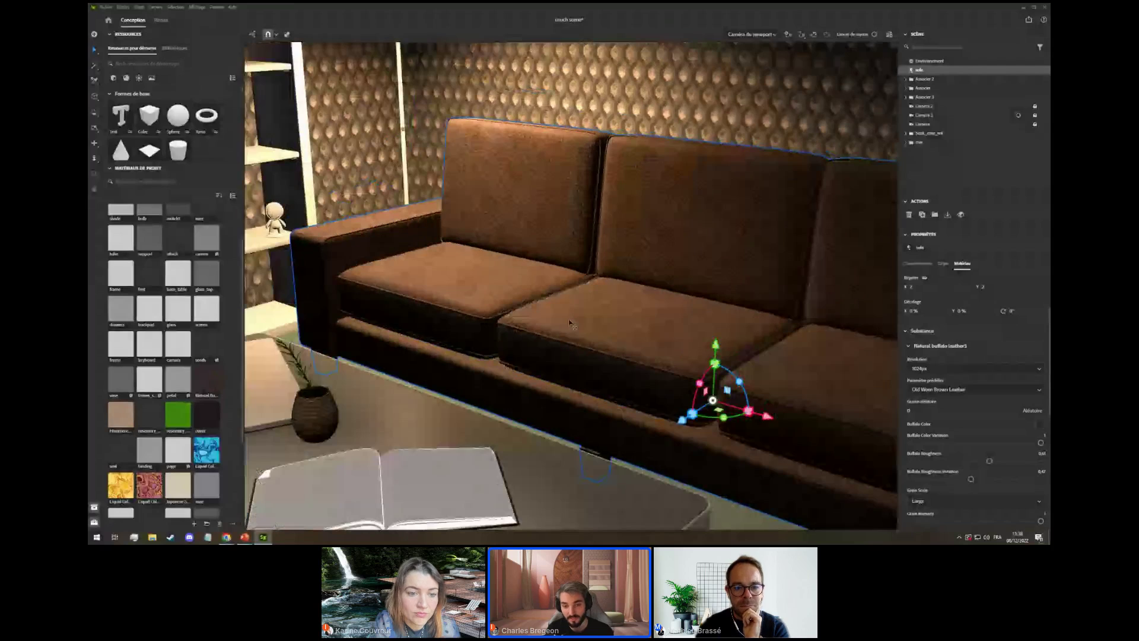
scroll(570, 323, "down", 4)
scroll(614, 381, "down", 5)
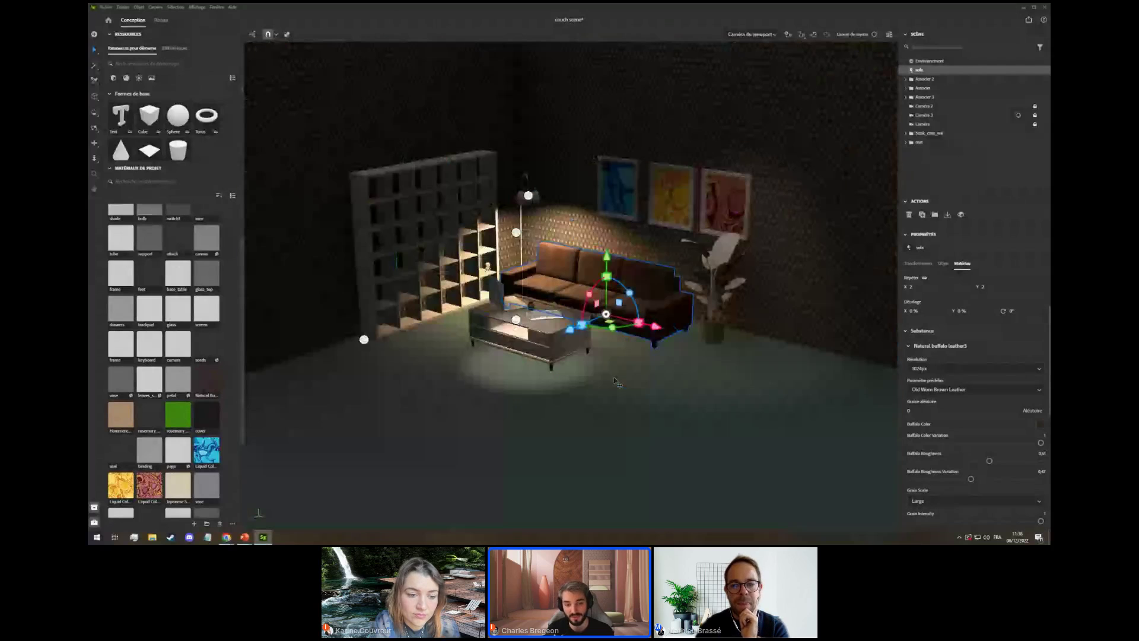
Review the brown leather sofa closer up, close Stager without saving the couch scene, and switch to the presentation.
right_click_drag(615, 382, 656, 362)
scroll(656, 362, "up", 4)
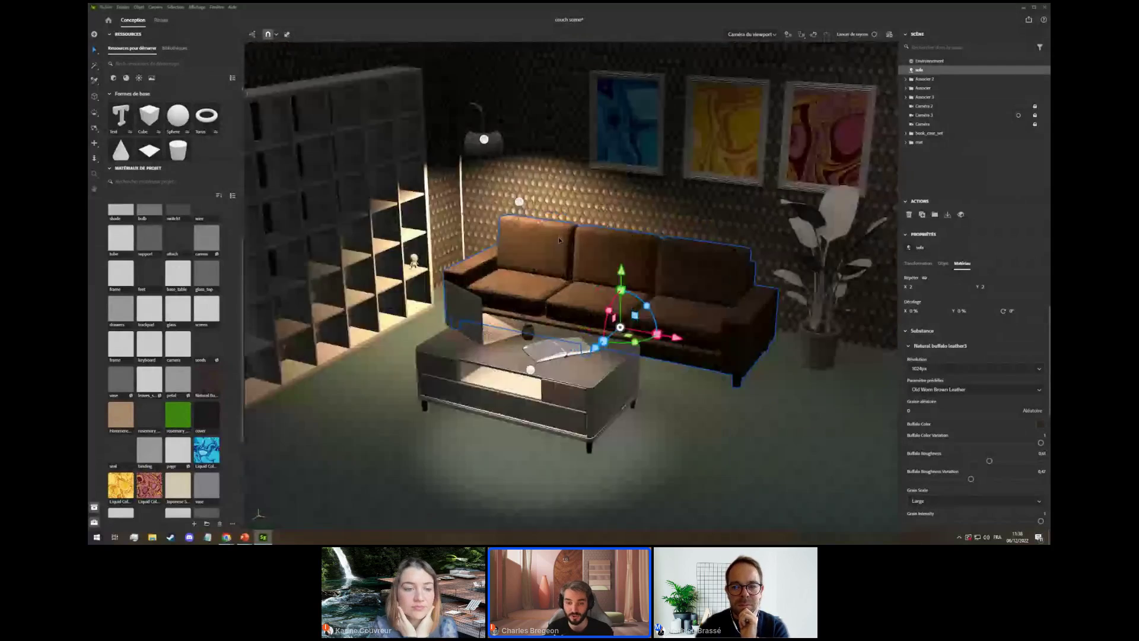
left_click(1044, 7)
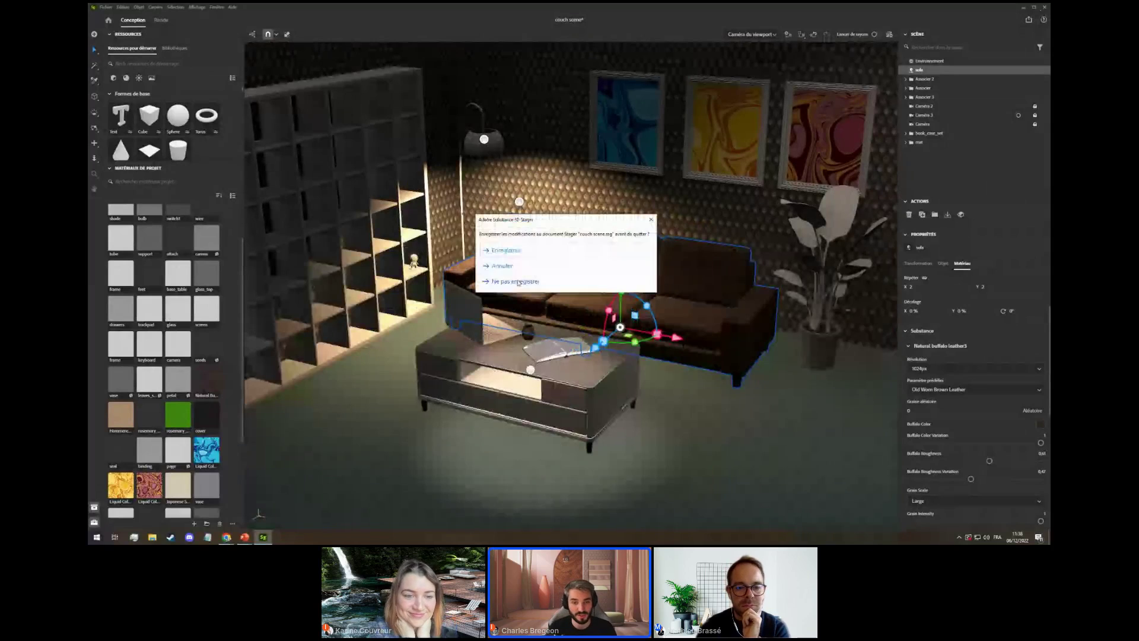
key("alt+Tab")
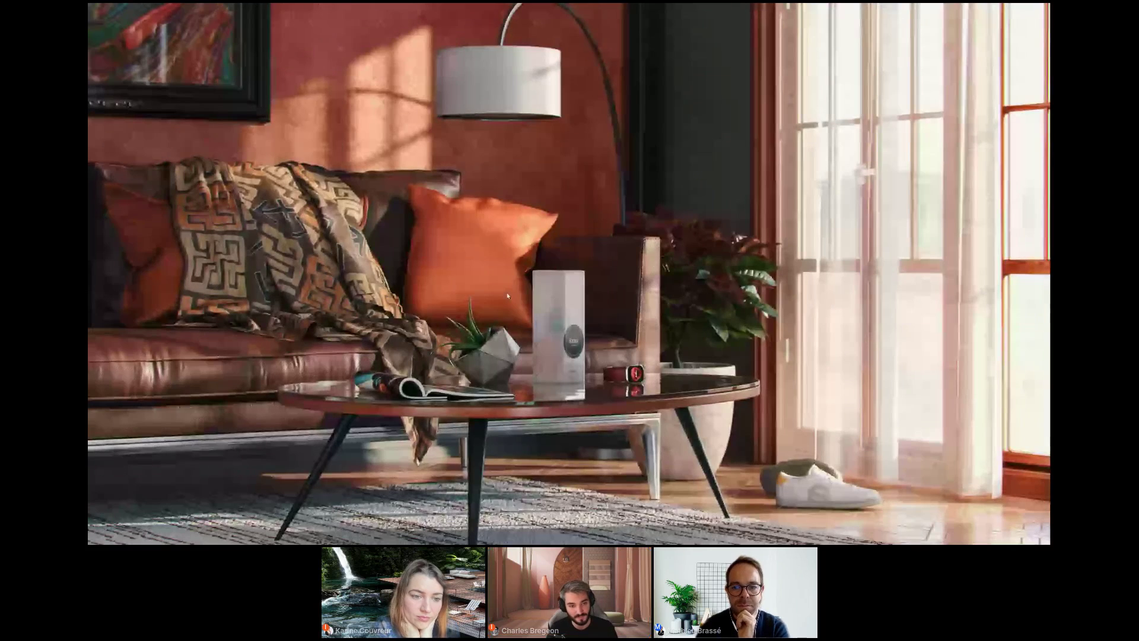
key("Right")
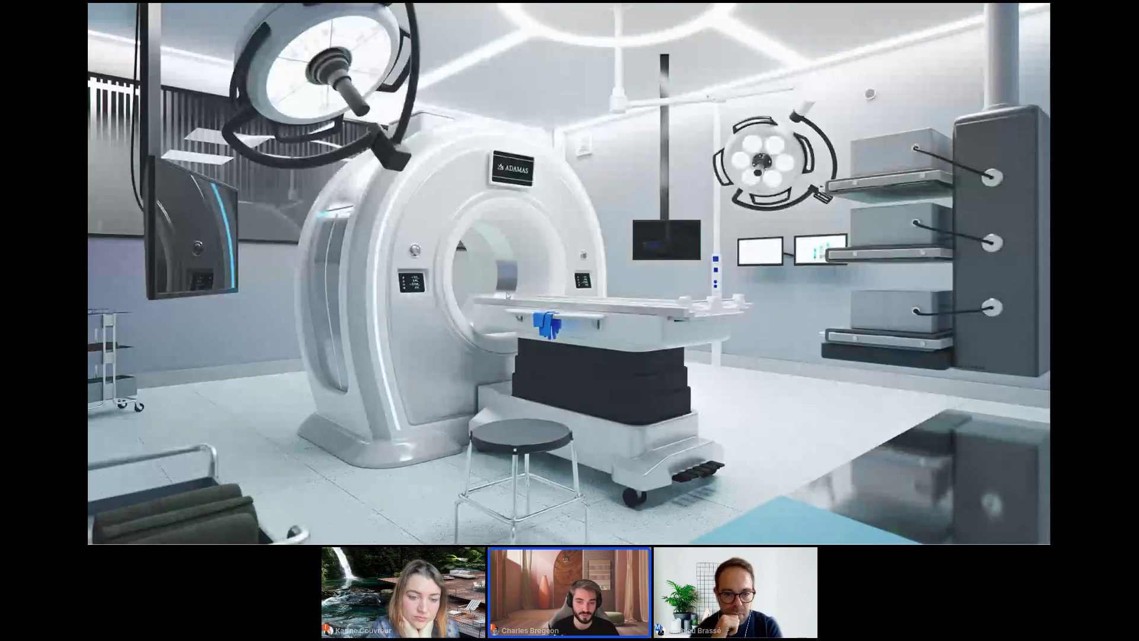
left_click(507, 295)
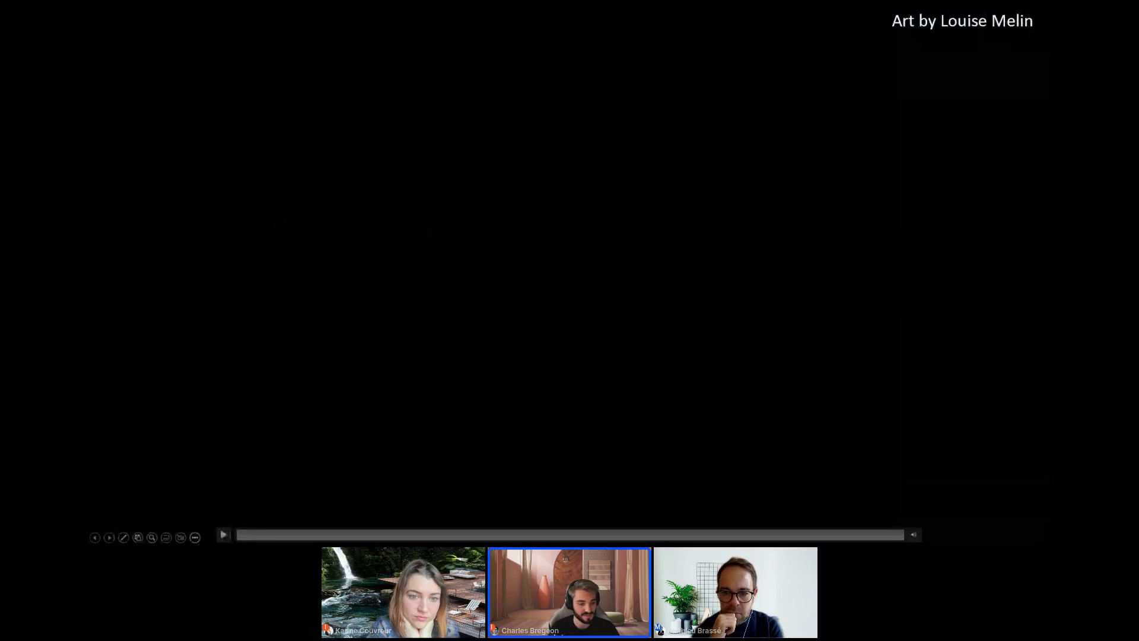
left_click(224, 535)
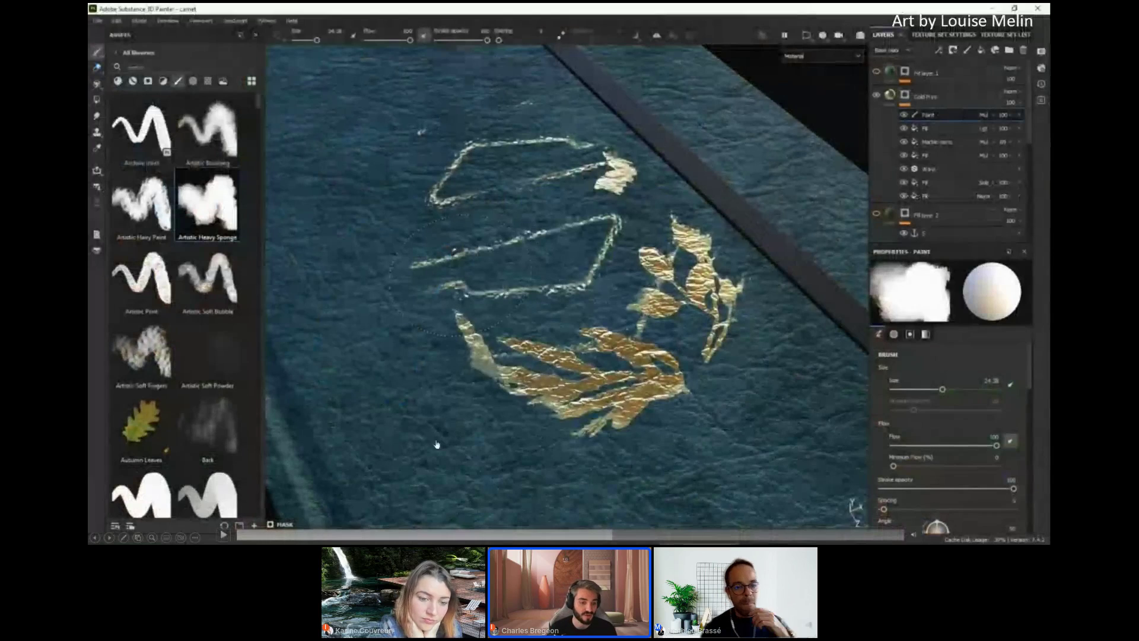
left_click(222, 535)
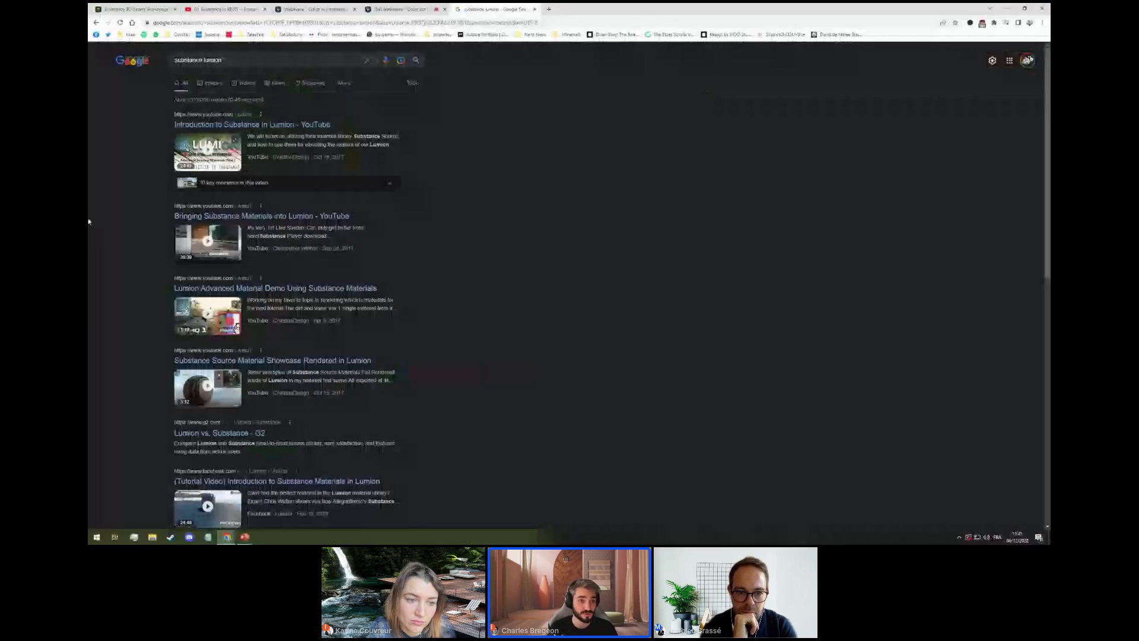
Search the web for "substance assets" in the Substance 3D Assets browser tab and open the library's homepage.
left_click(135, 9)
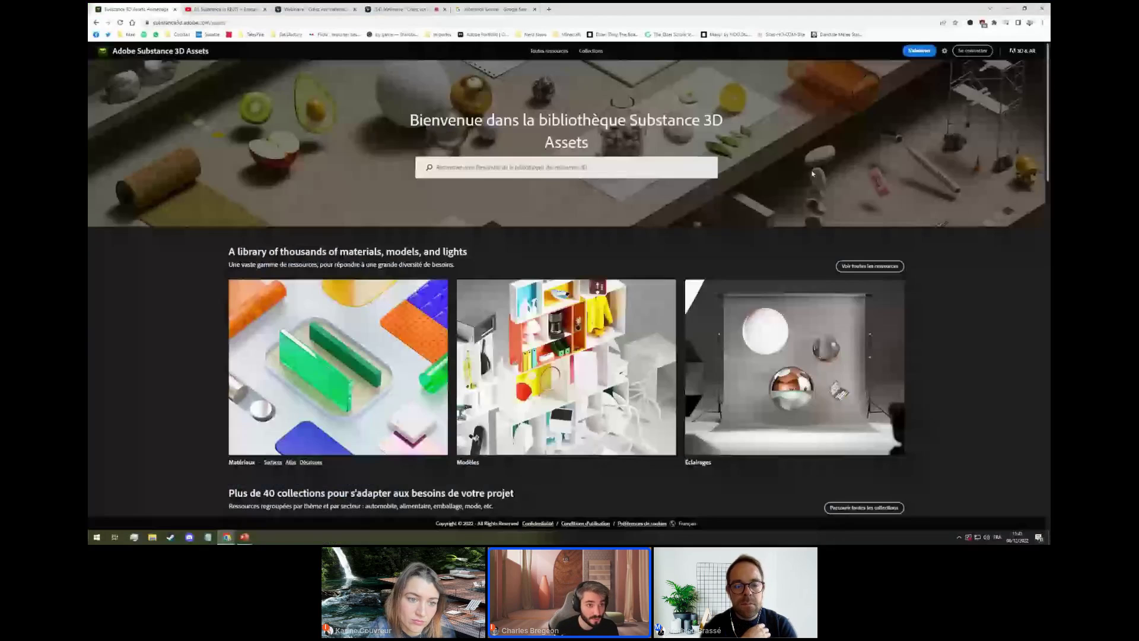
left_click(242, 22)
type("substance ass")
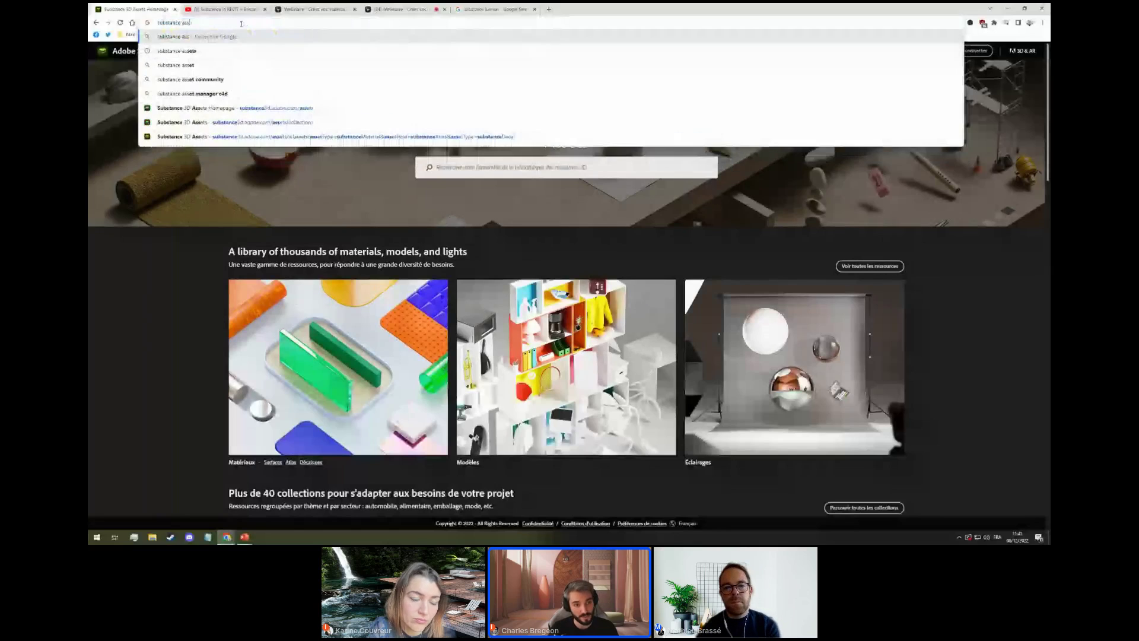
type("ets")
key("Return")
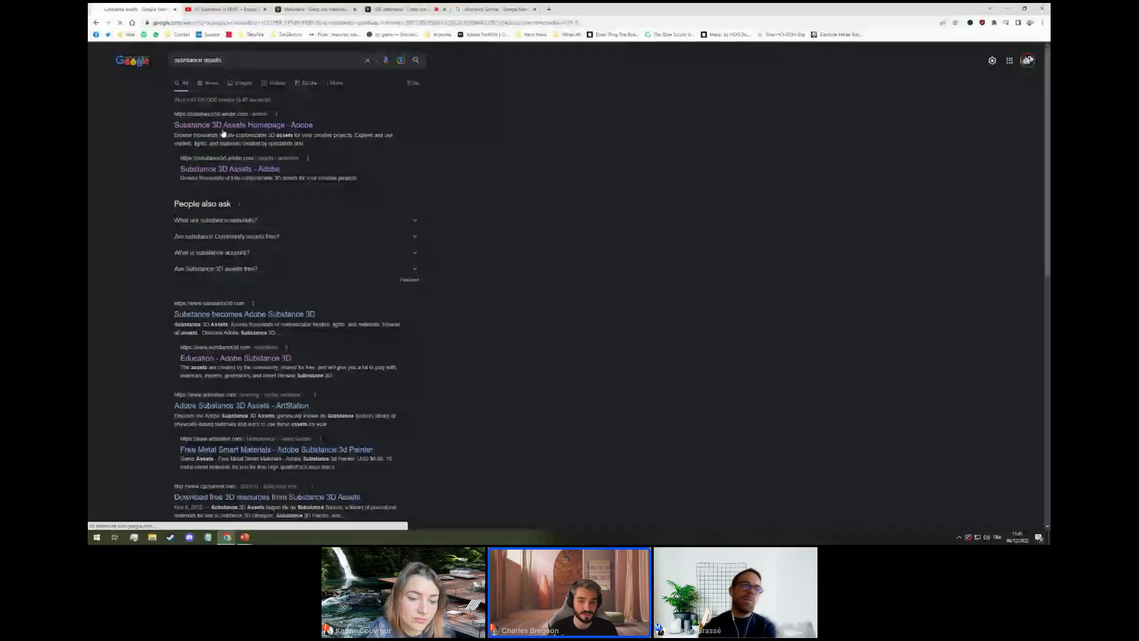
left_click(223, 133)
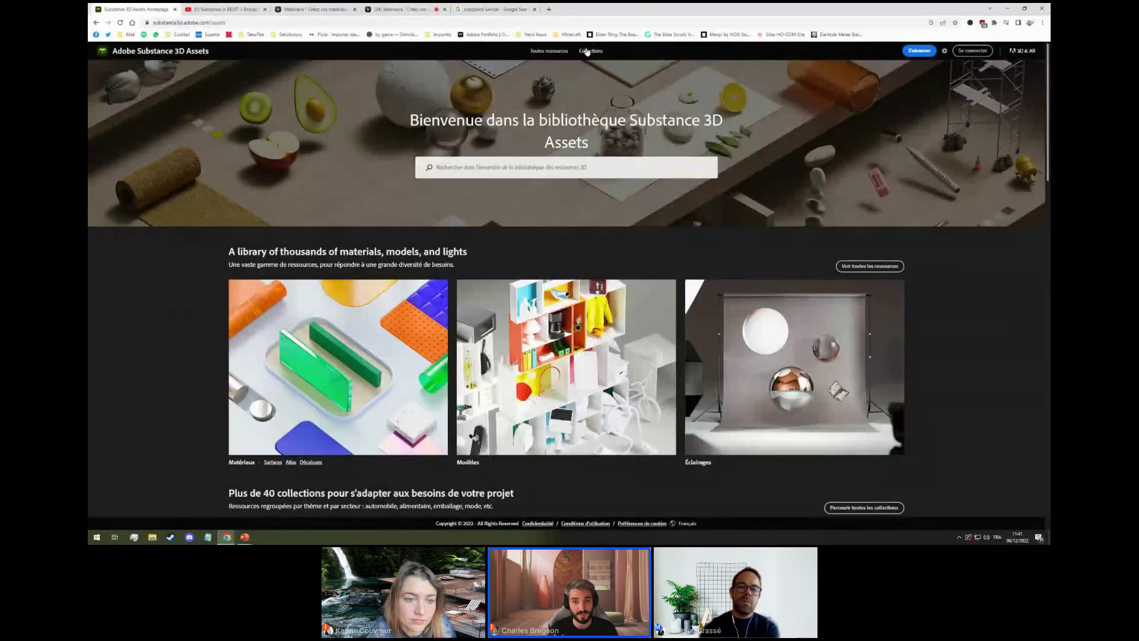
Open the library's Collections page and browse the themed collections, from graphic arts and interior design to urban environments.
left_click(590, 51)
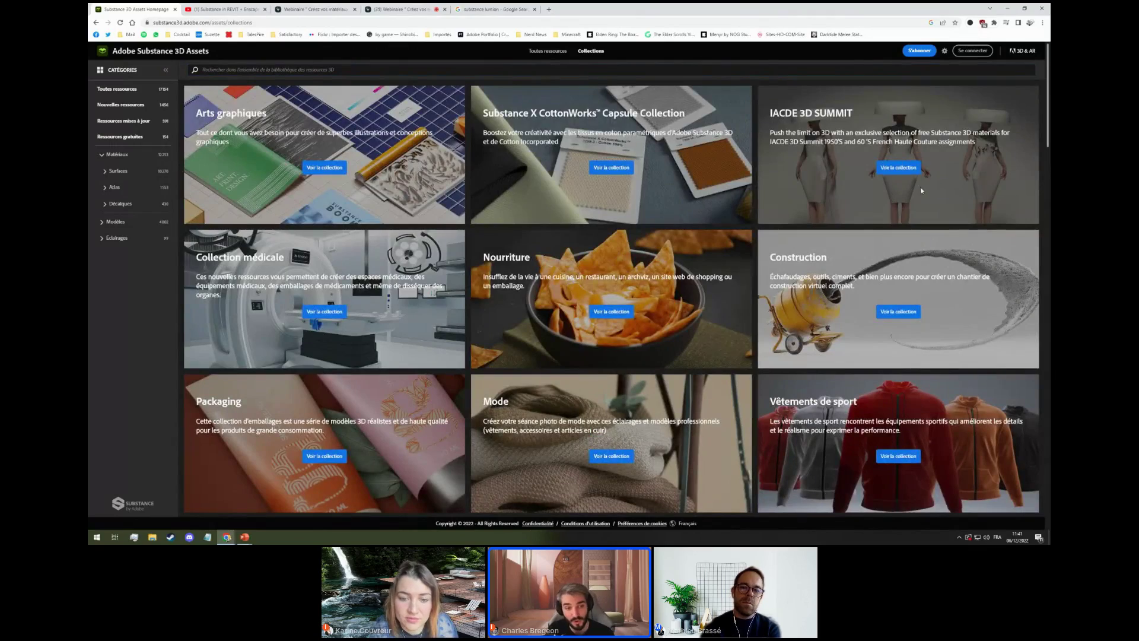
scroll(450, 337, "down", 6)
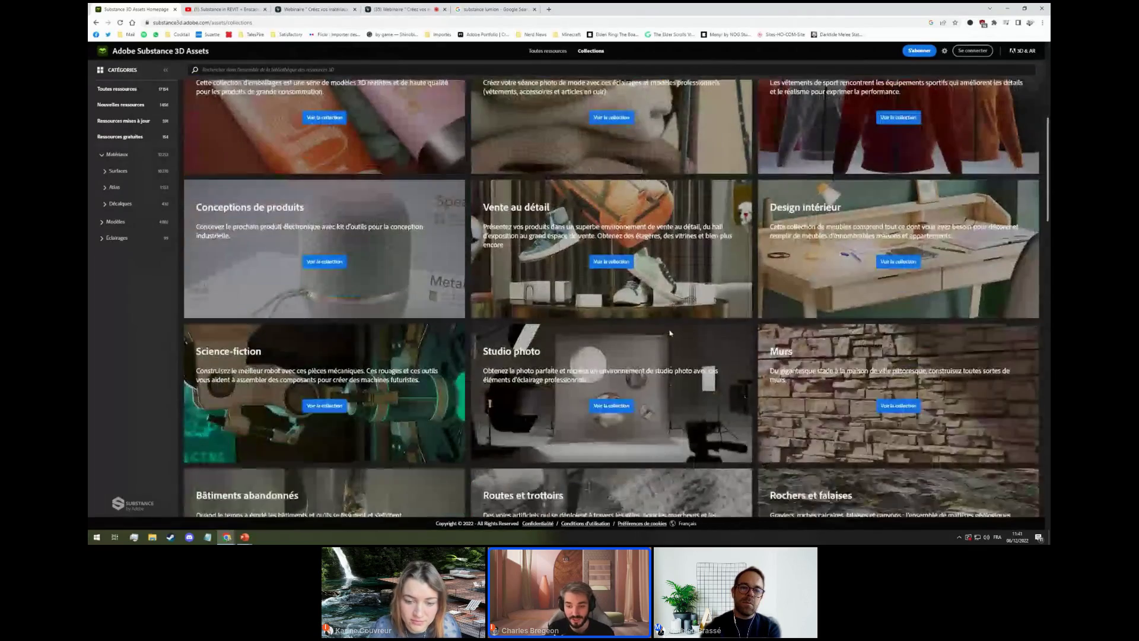
scroll(800, 333, "down", 1)
scroll(806, 336, "down", 1)
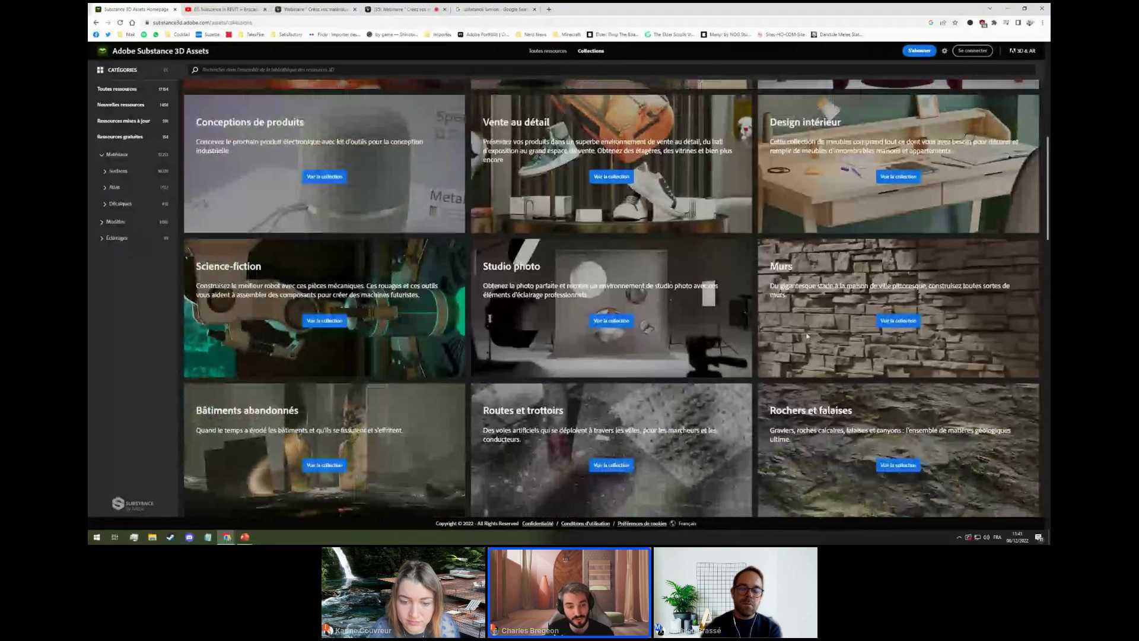
scroll(593, 368, "down", 3)
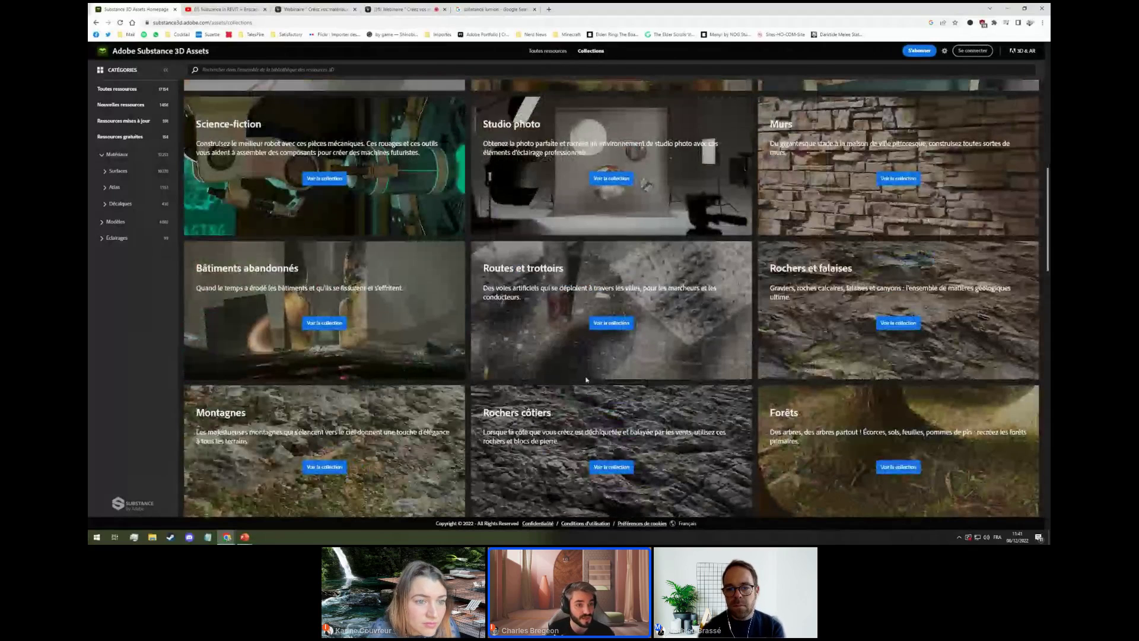
scroll(586, 379, "down", 2)
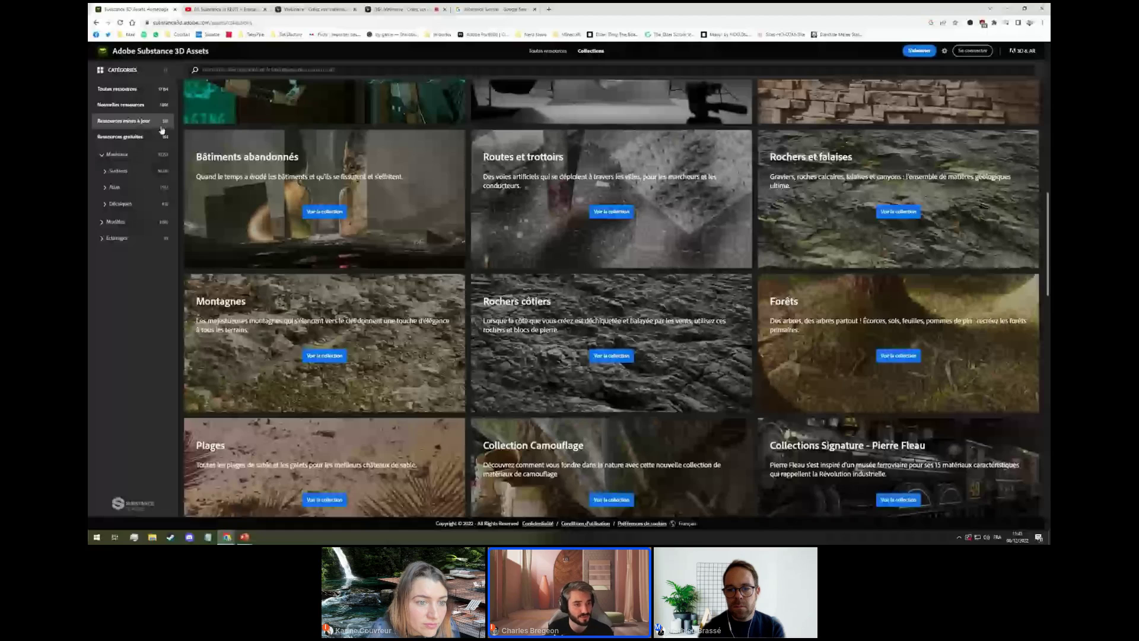
scroll(119, 148, "down", 5)
Expand the Surfaces category under Matériaux and show its Béton - asphalte materials.
left_click(103, 156)
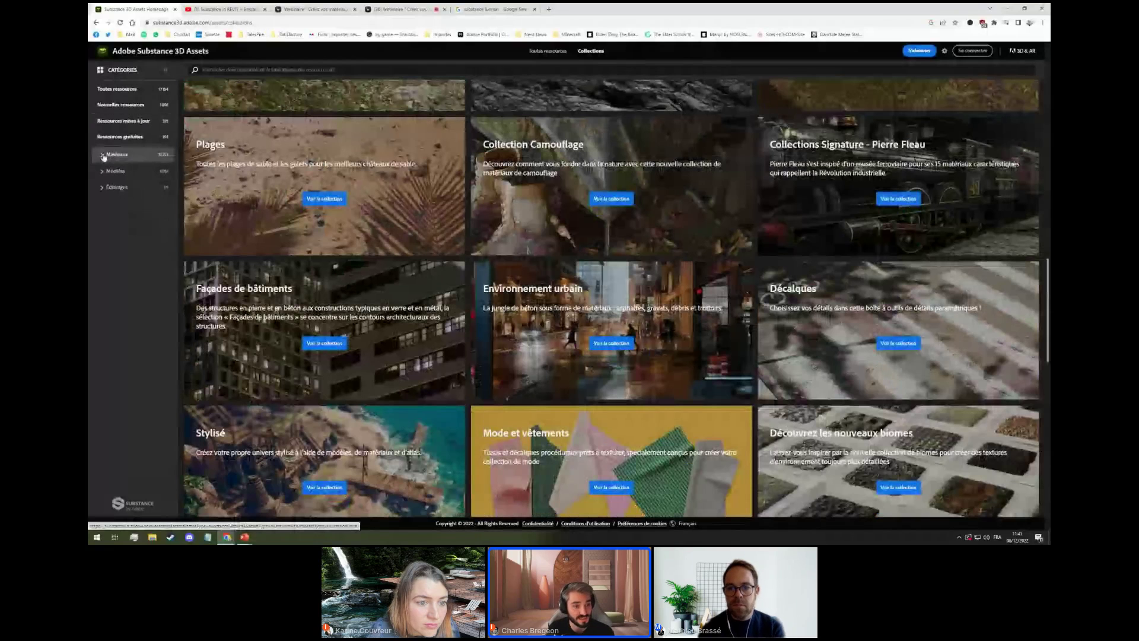
left_click(103, 156)
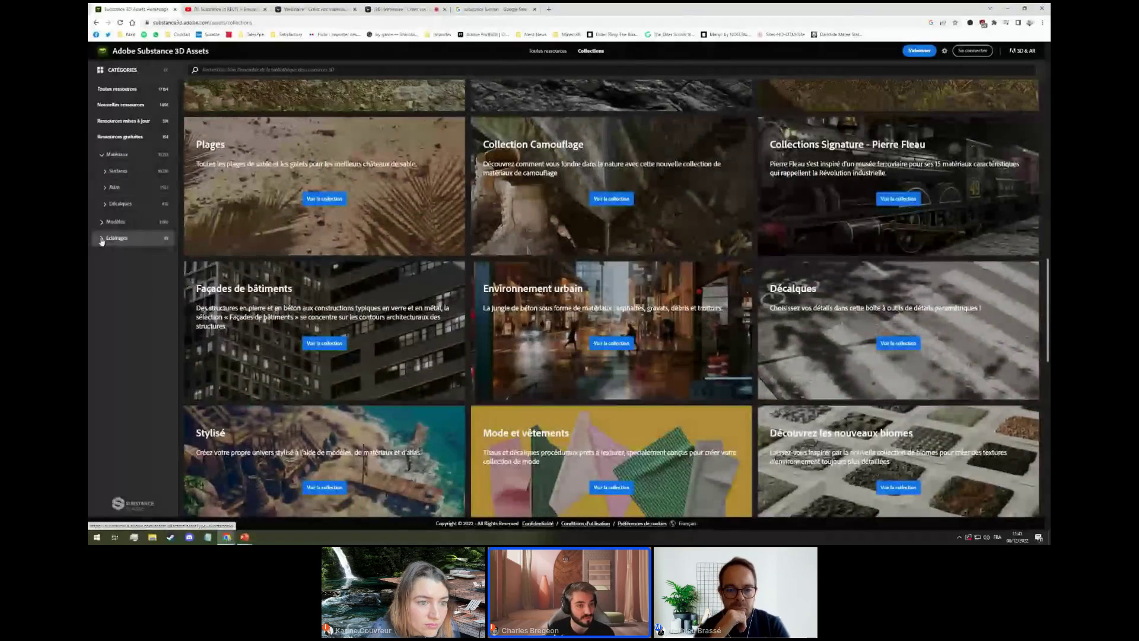
left_click(112, 171)
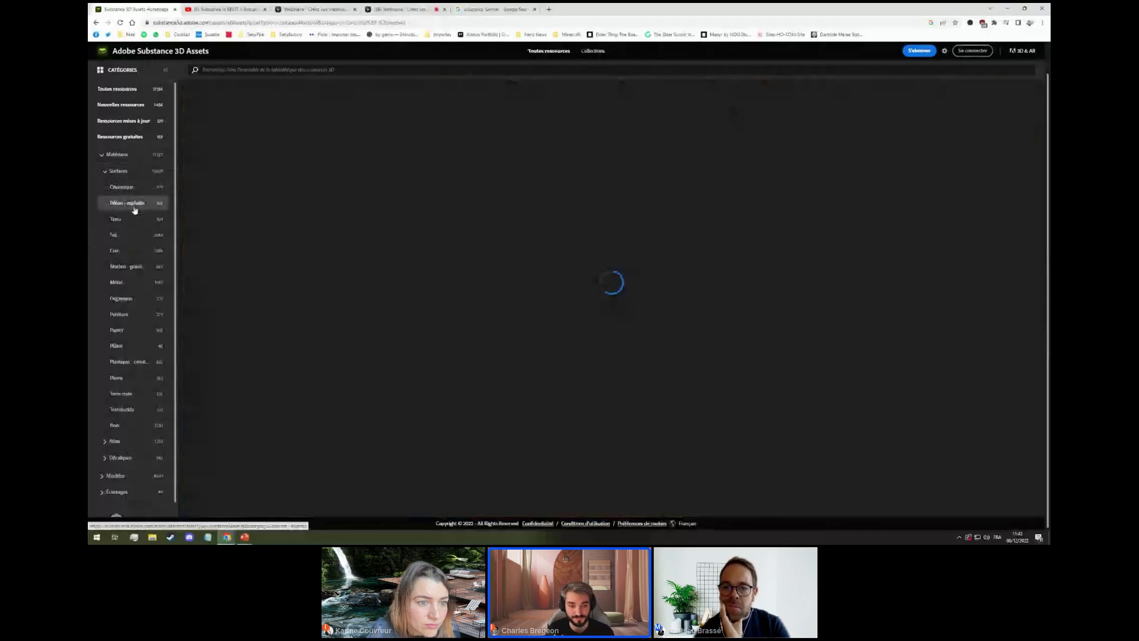
left_click(134, 204)
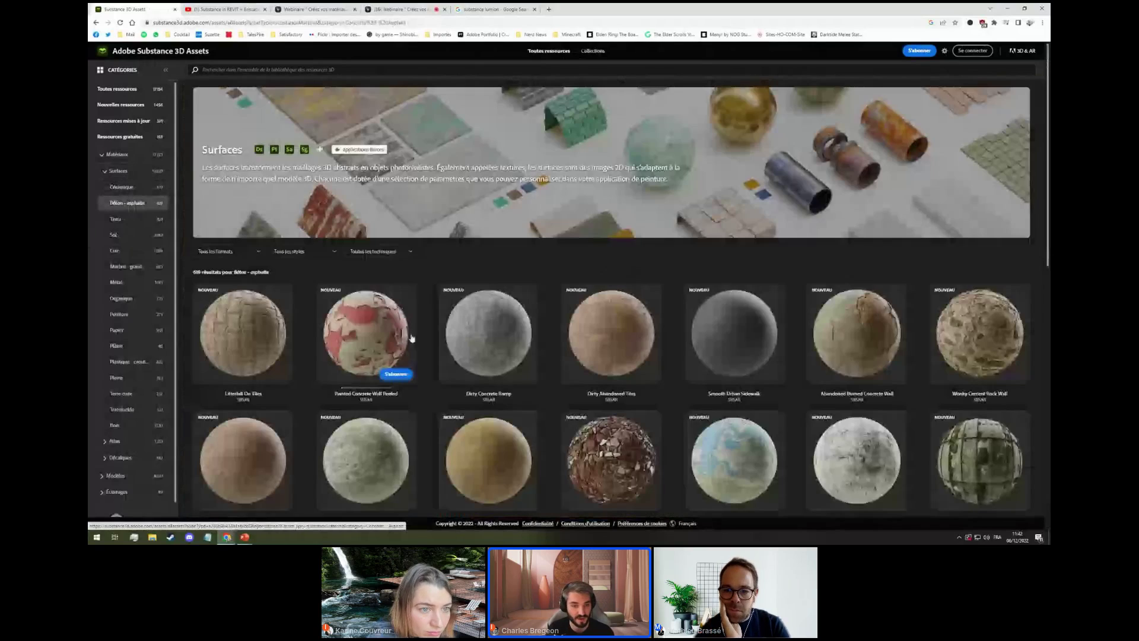
Open the Concrete Wall Arrow Swirl Pattern from the concrete materials, preview its second preset, and launch it in the web player.
scroll(795, 373, "down", 5)
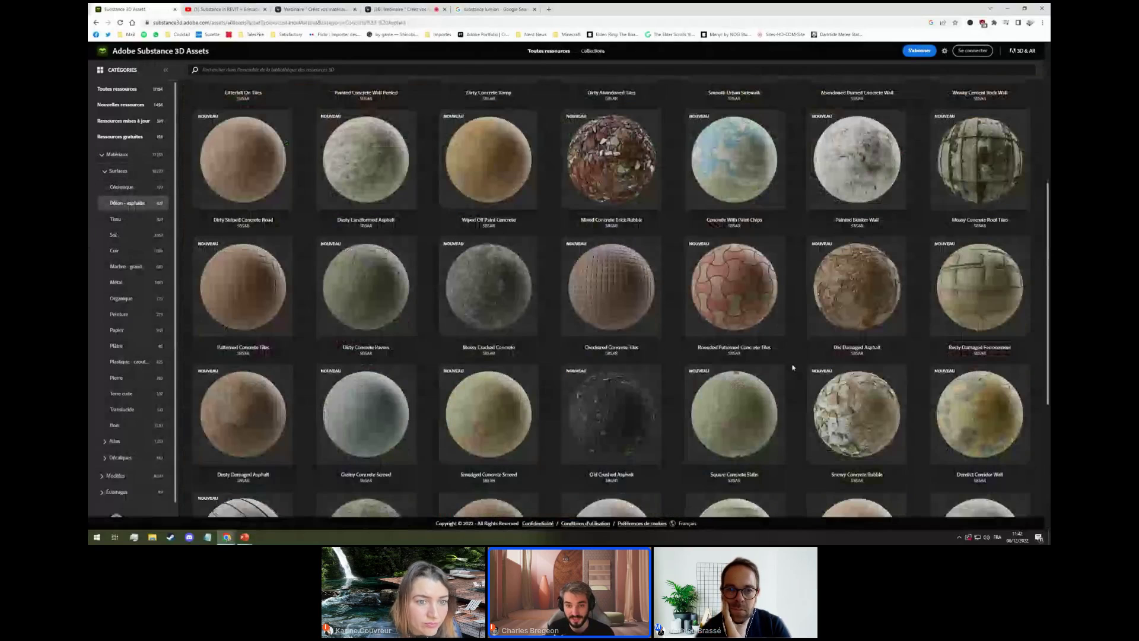
scroll(760, 294, "down", 7)
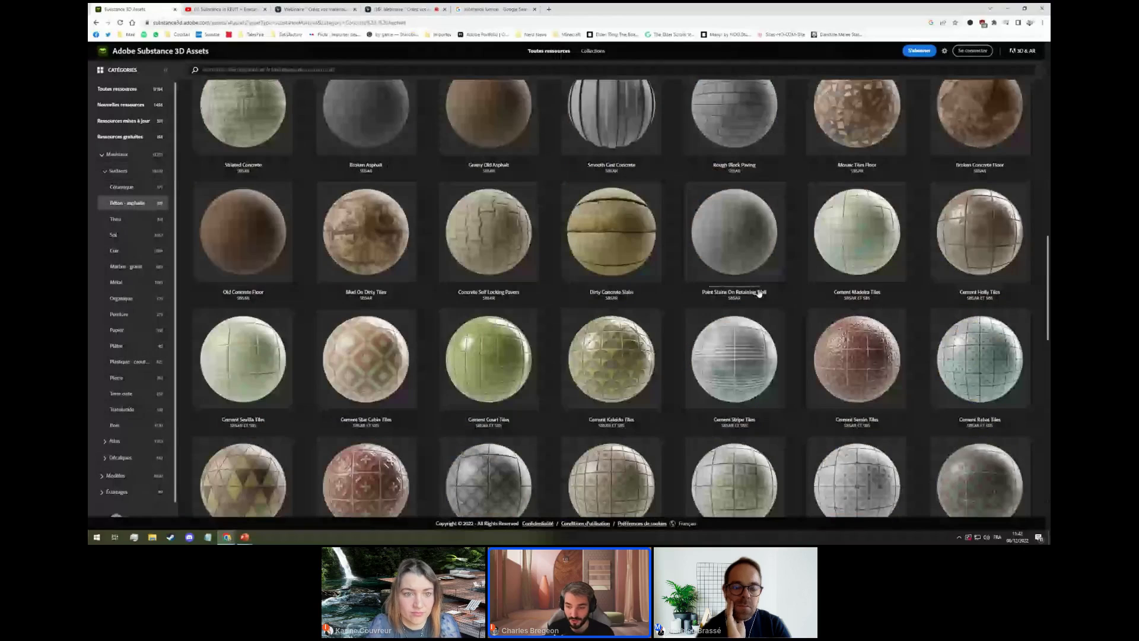
scroll(882, 373, "down", 3)
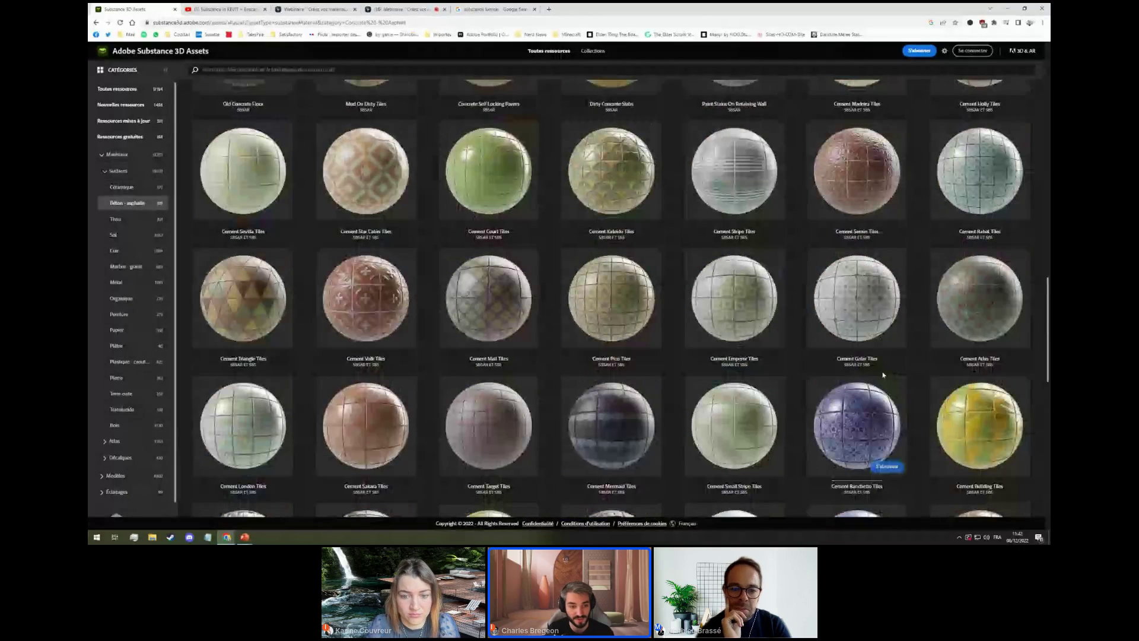
scroll(881, 371, "down", 6)
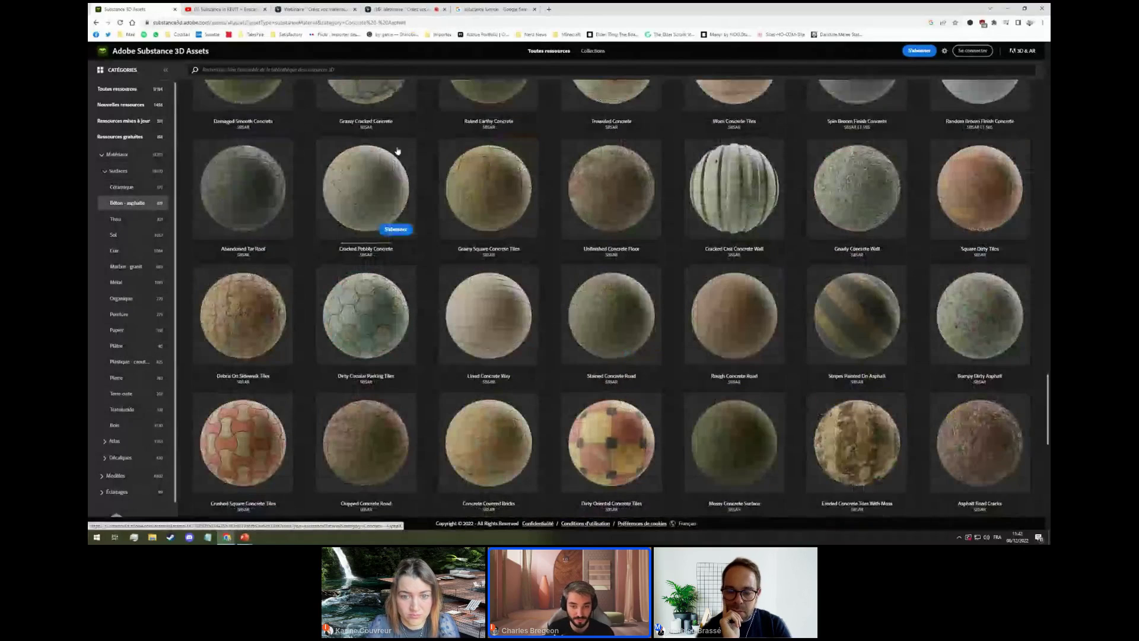
scroll(798, 339, "down", 1)
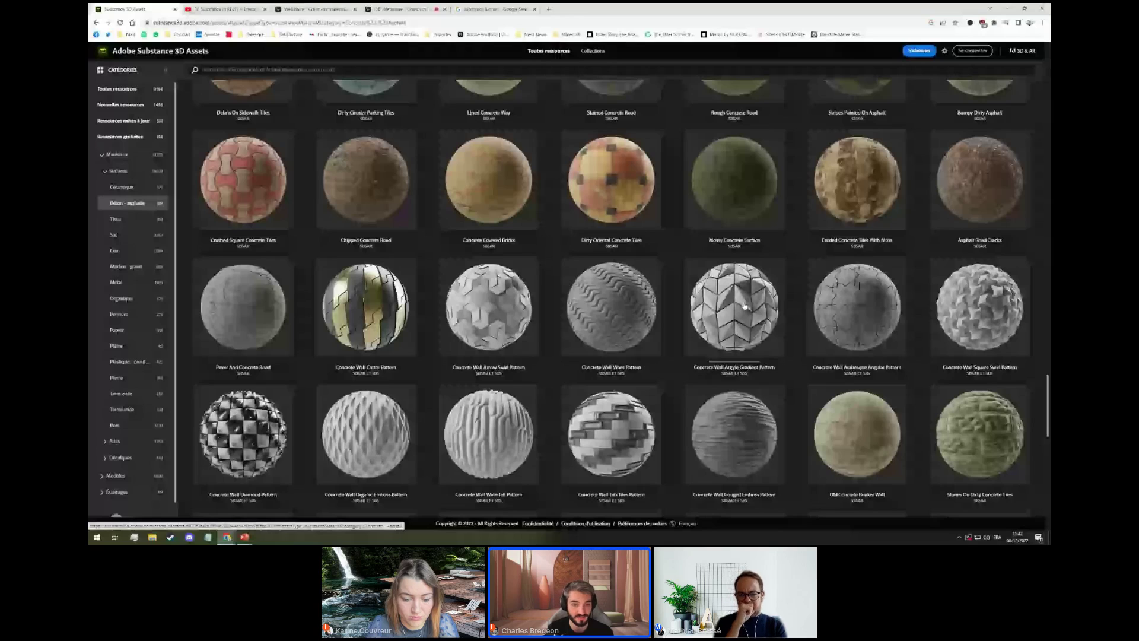
left_click(498, 285)
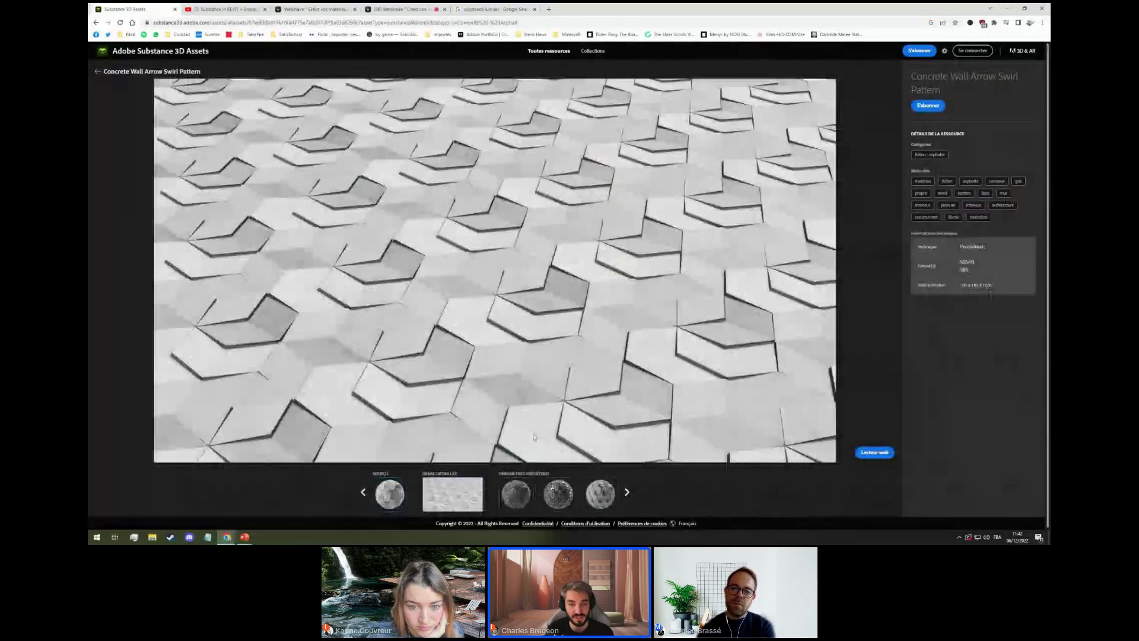
left_click(549, 496)
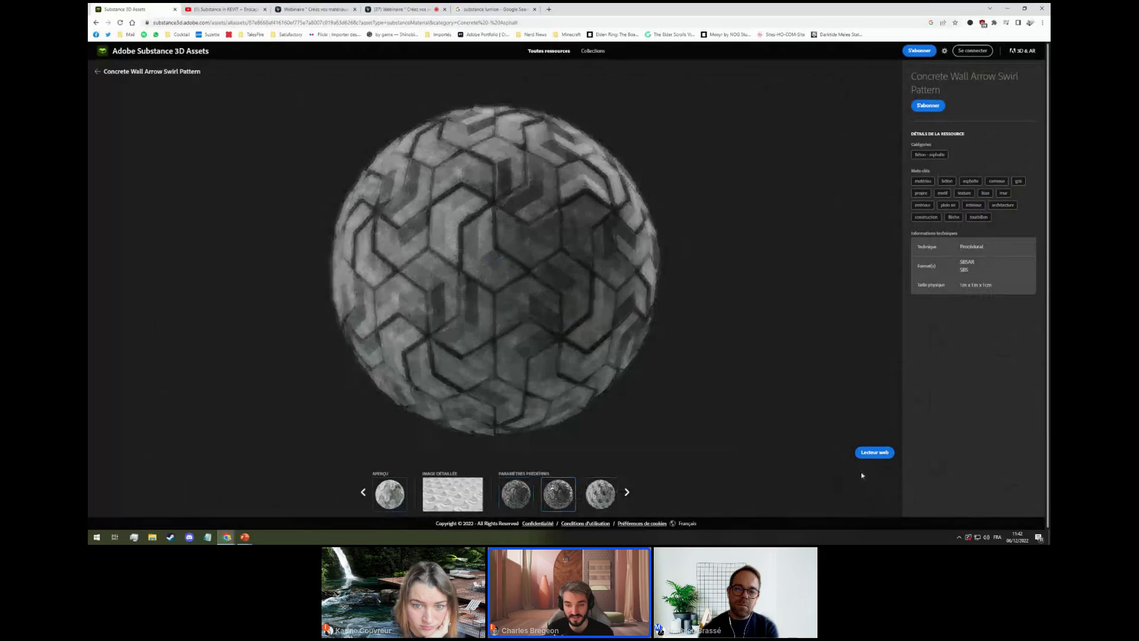
left_click(876, 453)
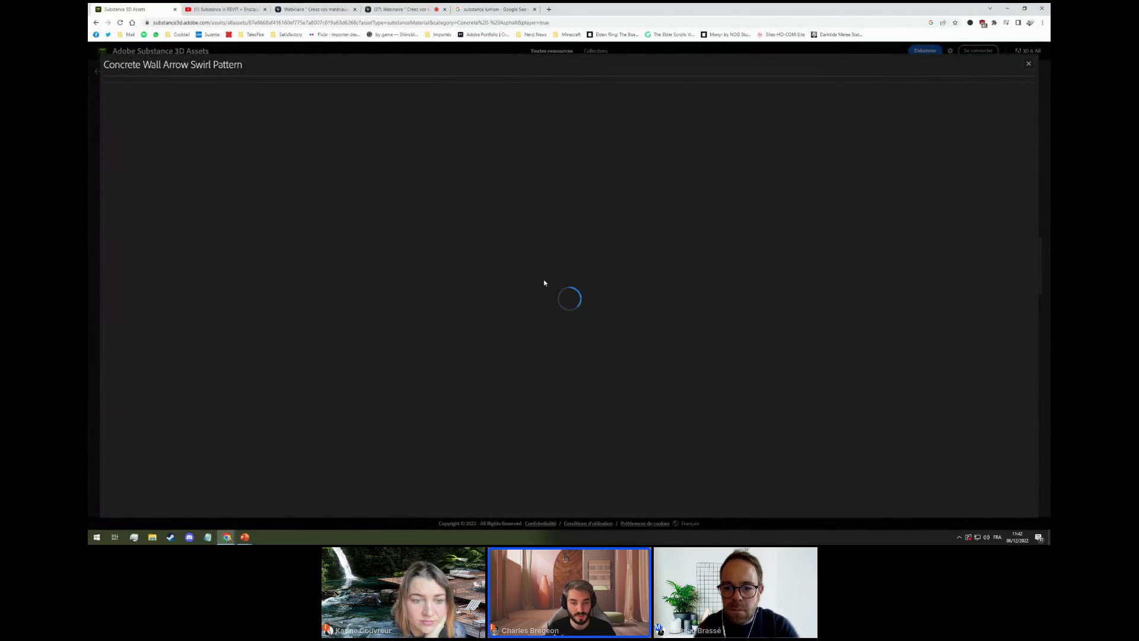
key("alt+Tab")
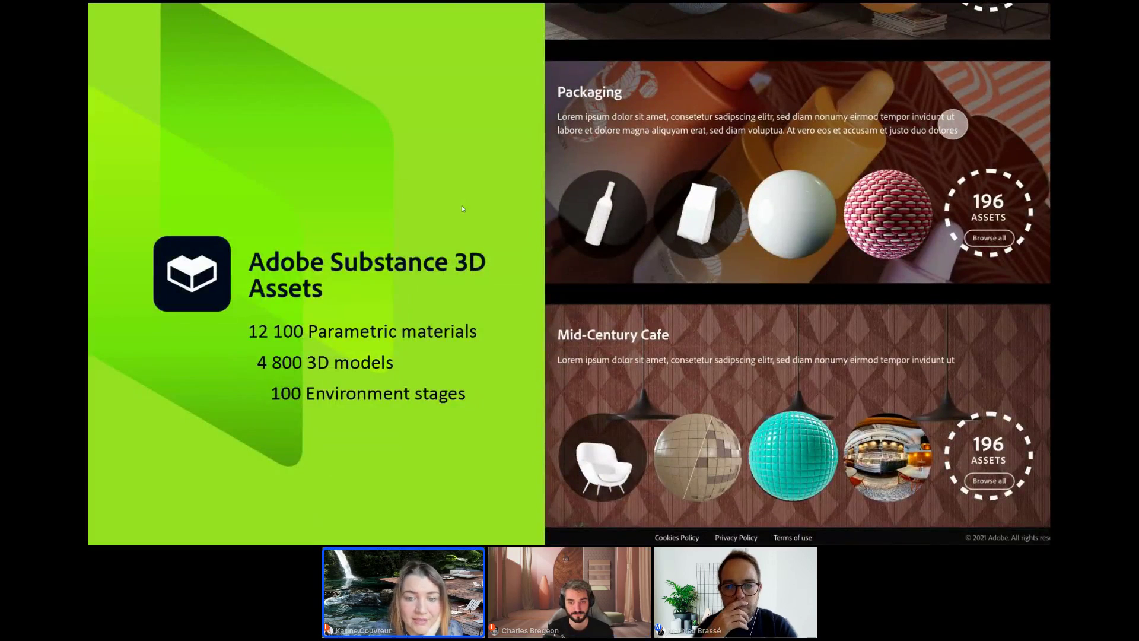
key("Right")
key("Right")
key("Right")
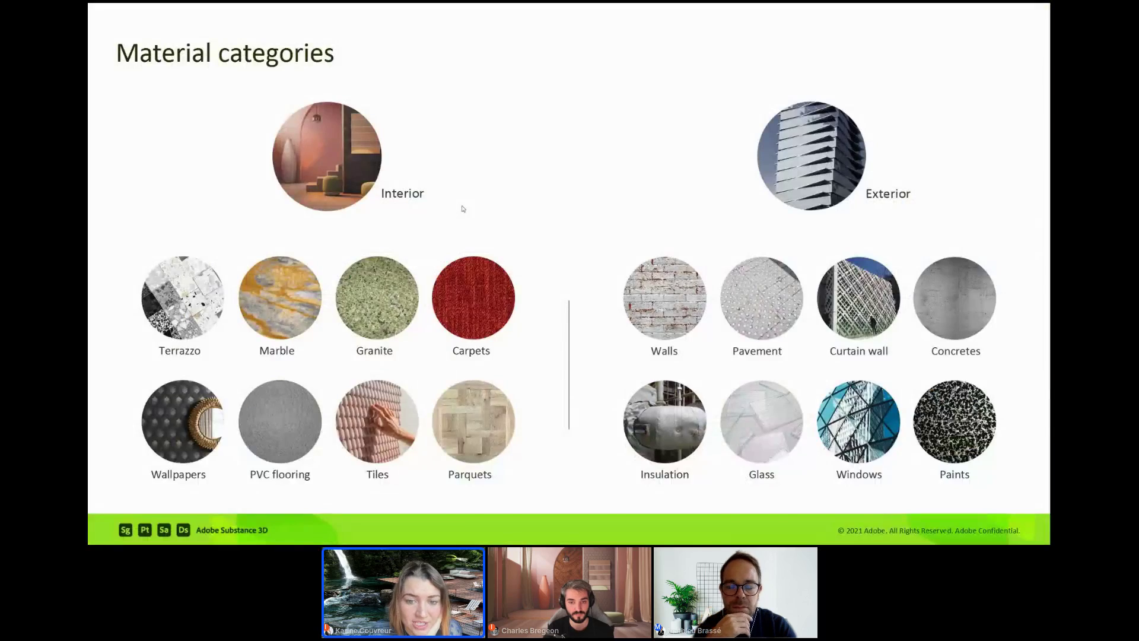
key("Right")
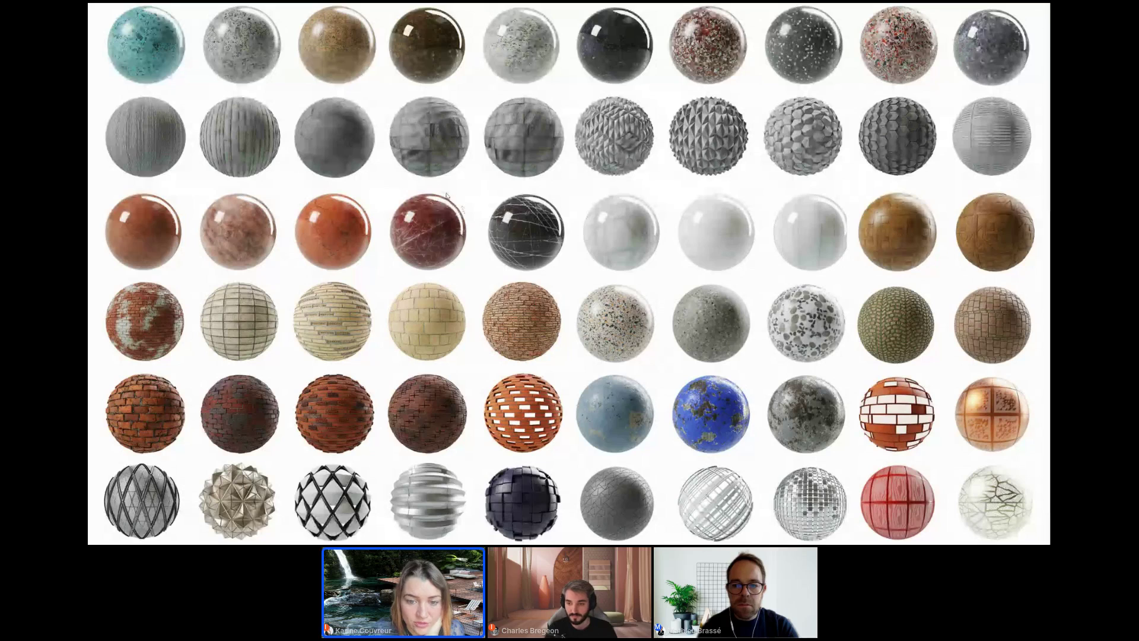
Switch back to the browser, generate a new random seed for the concrete material, and select 2 as its Color Amount.
key("alt+Tab")
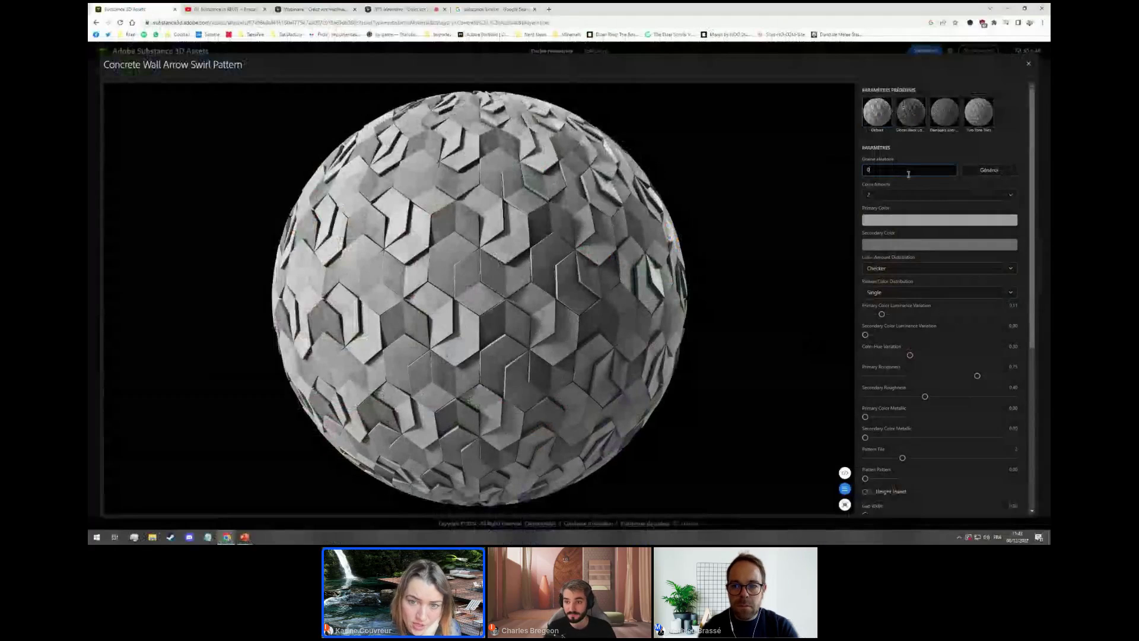
left_click(989, 170)
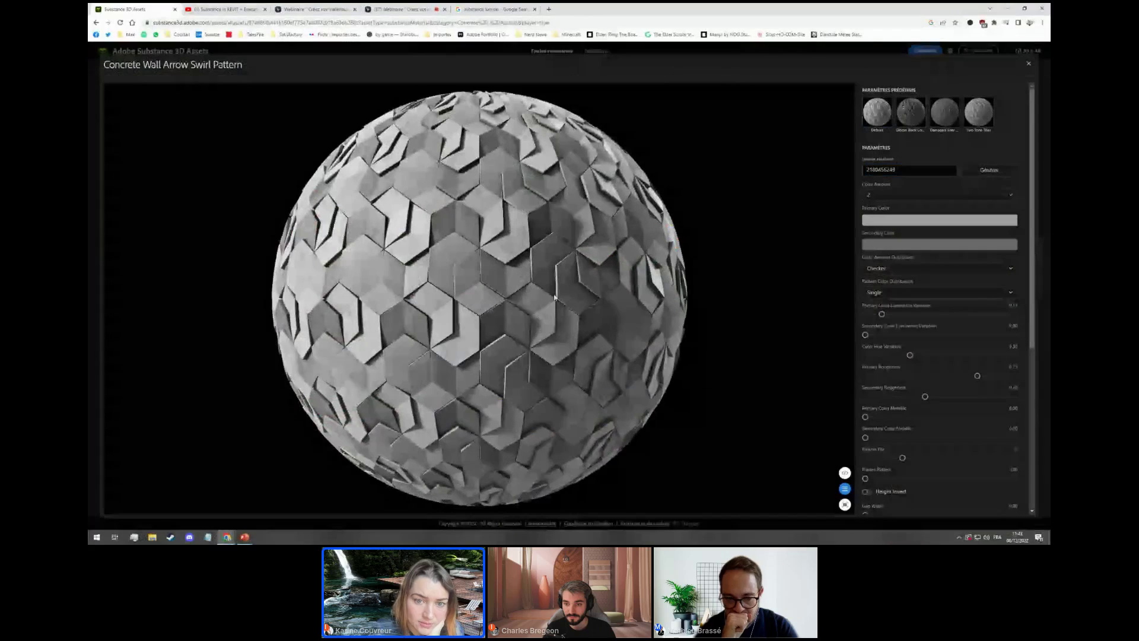
left_click(888, 245)
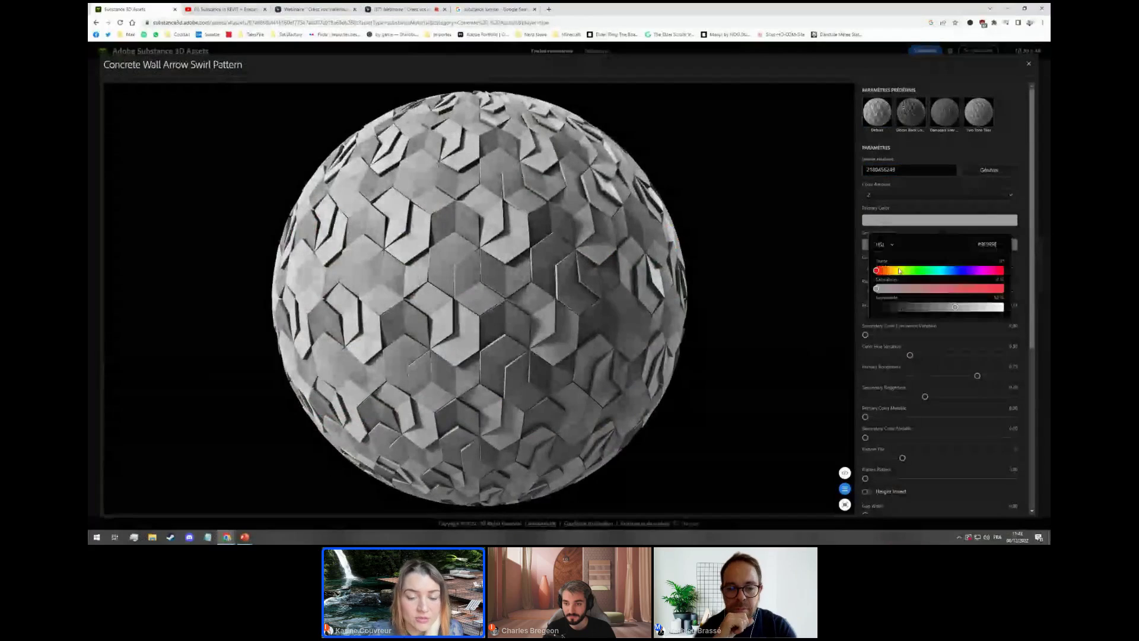
left_click(943, 217)
left_click(940, 195)
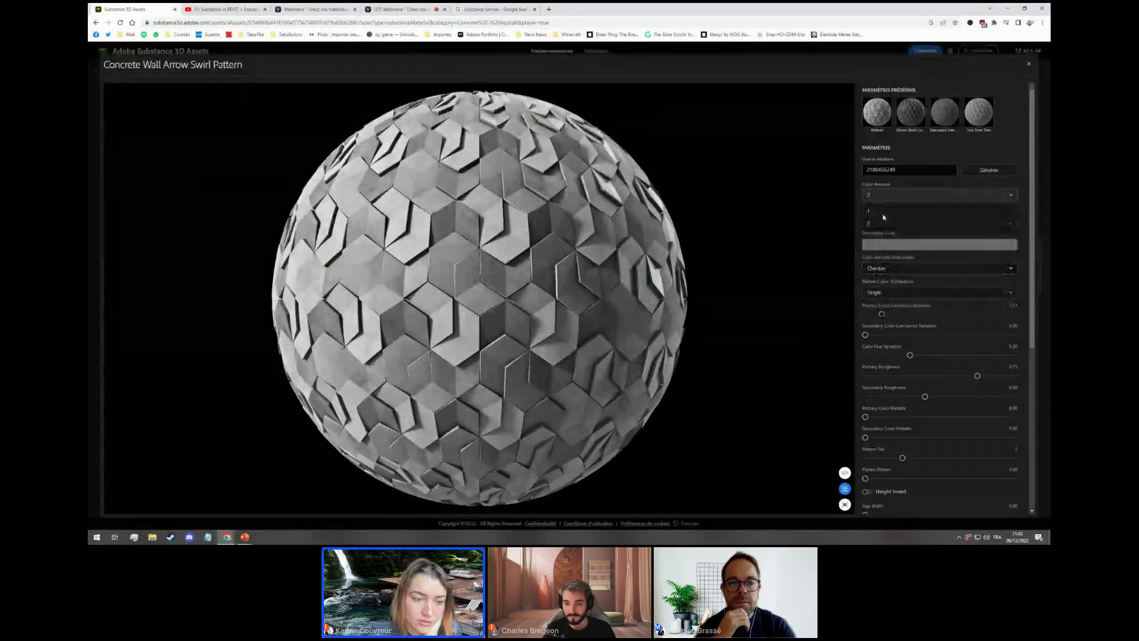
left_click(884, 220)
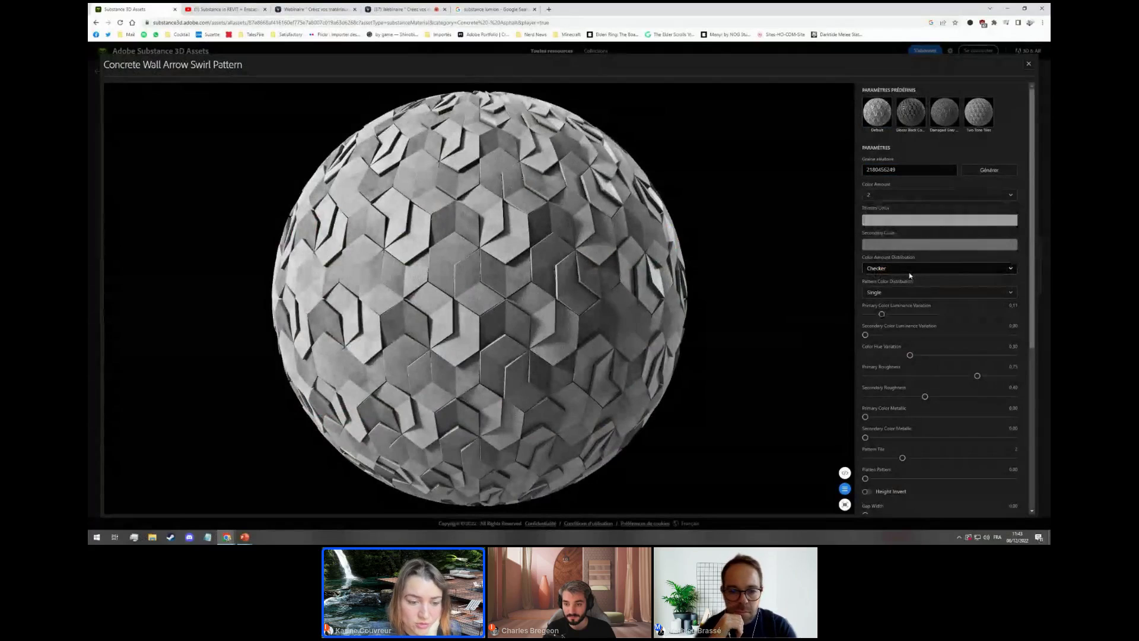
Set the Color Amount Distribution to Pattern and the Pattern Color Distribution to Row.
left_click(910, 274)
left_click(910, 288)
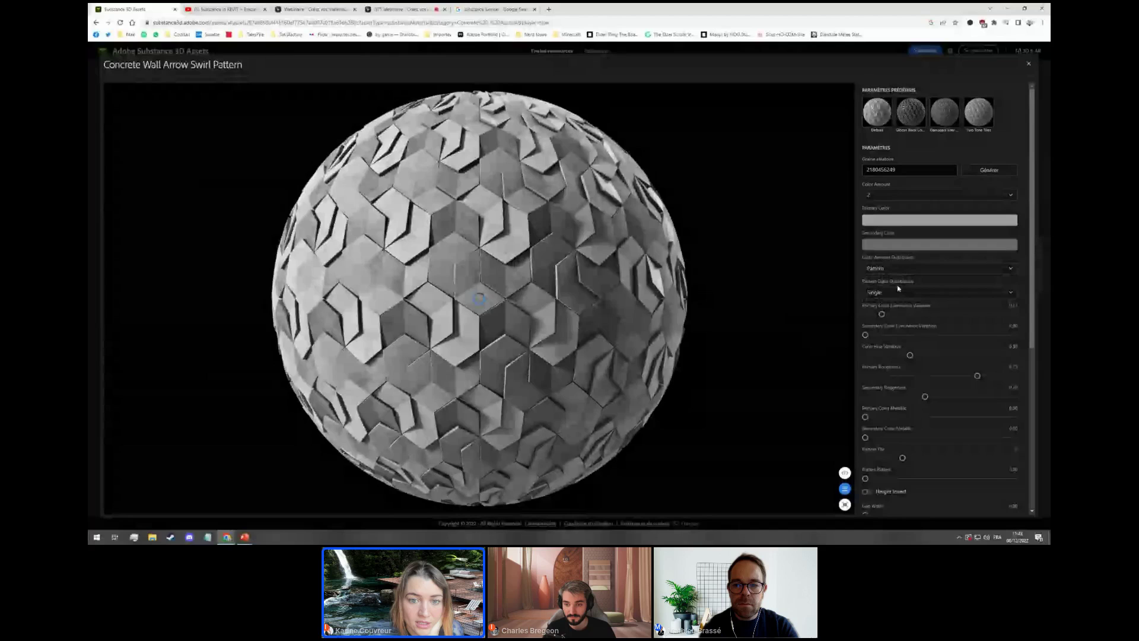
left_click(910, 290)
left_click(892, 317)
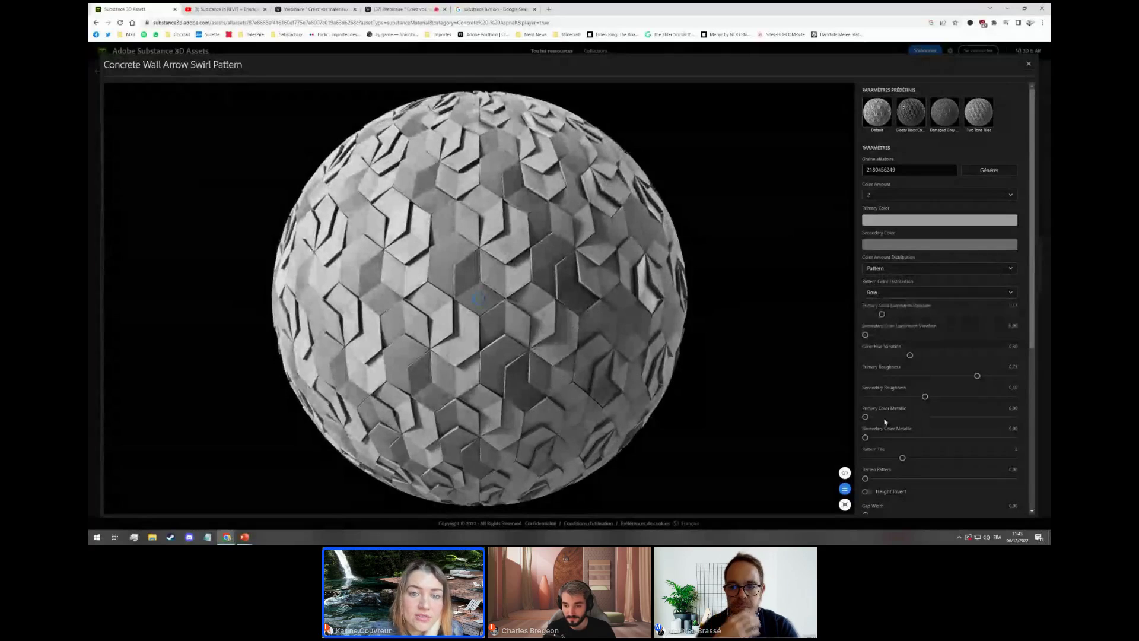
Widen the gaps between the tiles with Gap Width and raise Edge Damage to about 0.71.
scroll(865, 415, "down", 2)
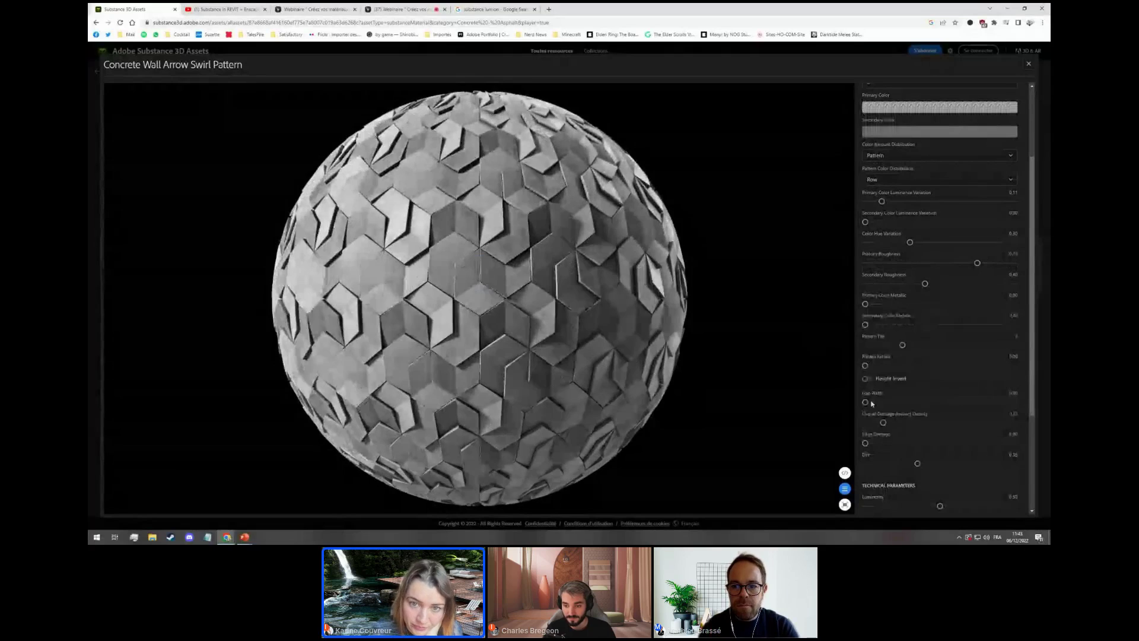
left_click_drag(866, 402, 917, 403)
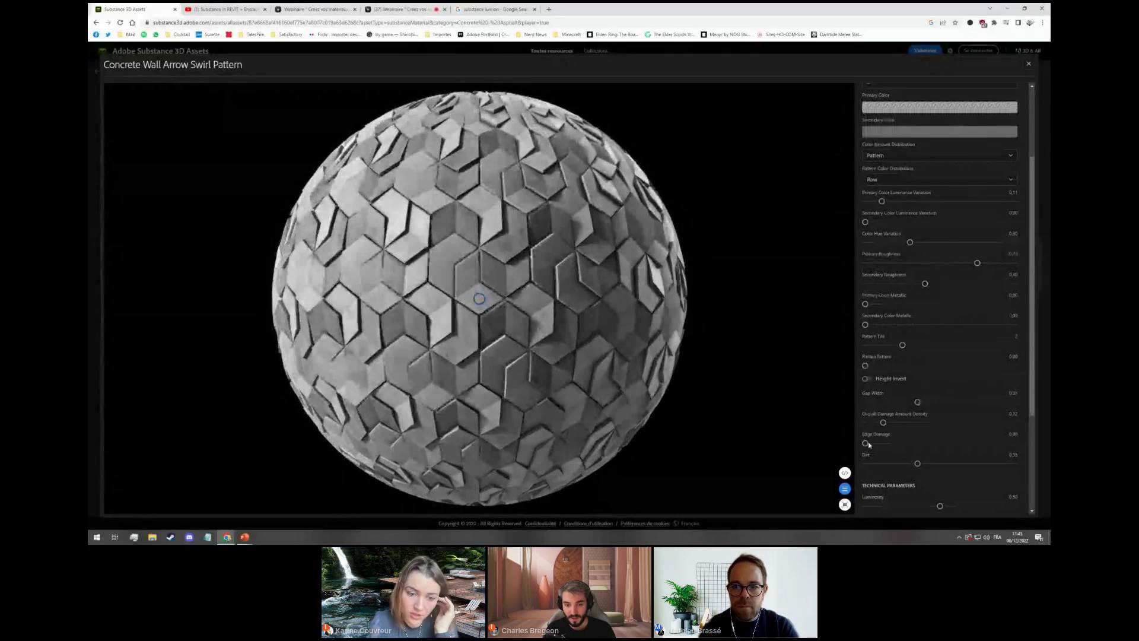
left_click_drag(866, 443, 933, 444)
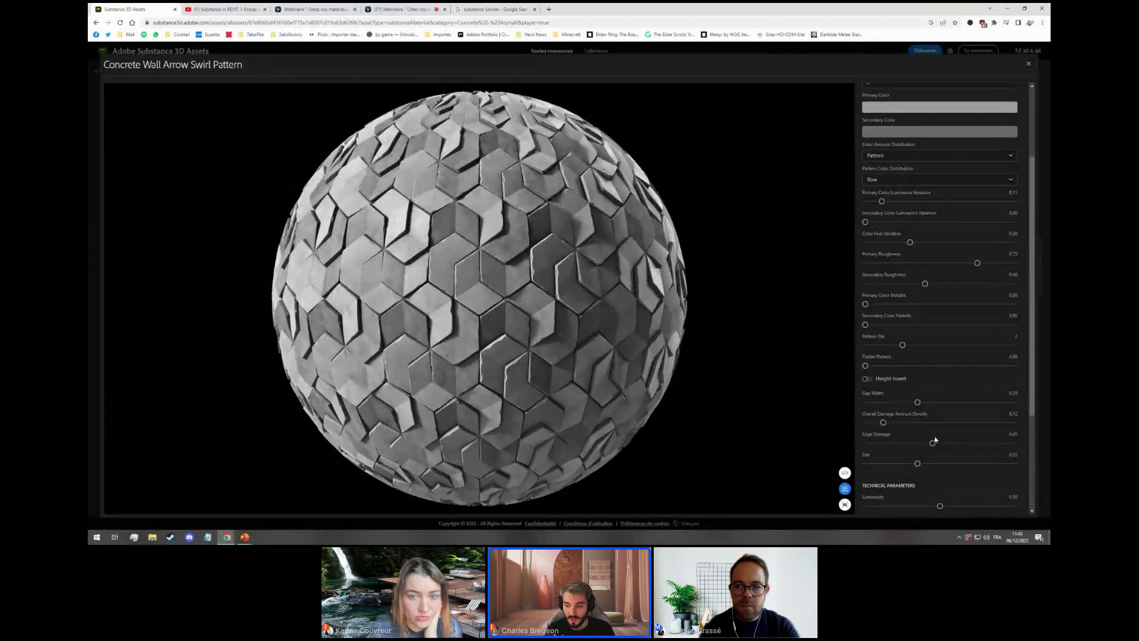
left_click_drag(934, 437, 971, 442)
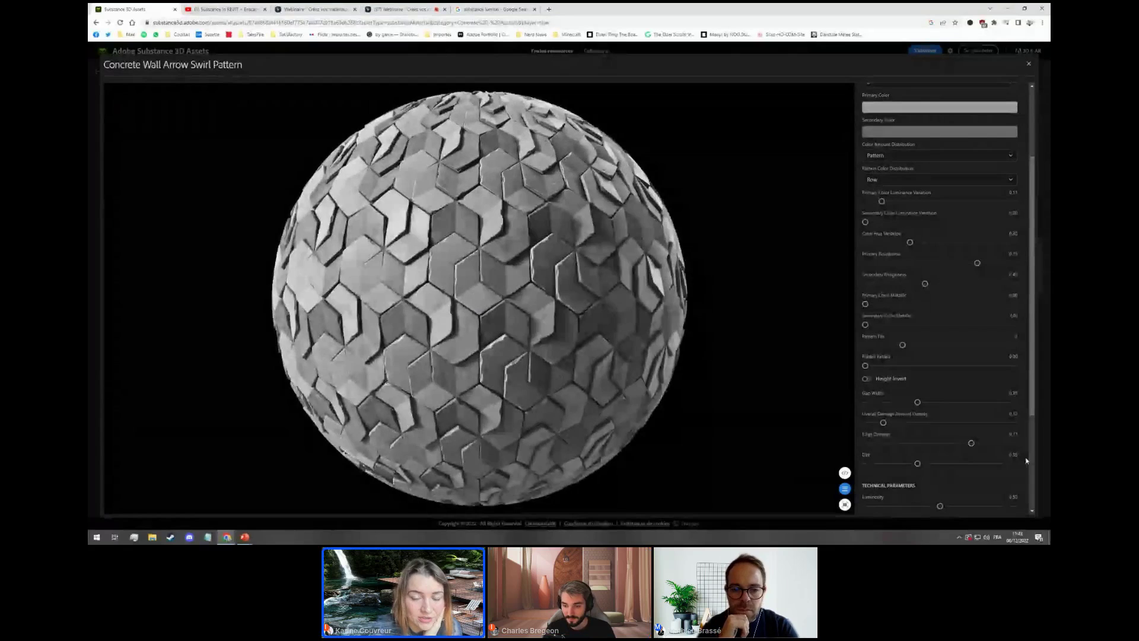
Raise both Dirt and Edge Damage of the concrete material to the maximum of 1.00.
left_click_drag(913, 465, 1014, 463)
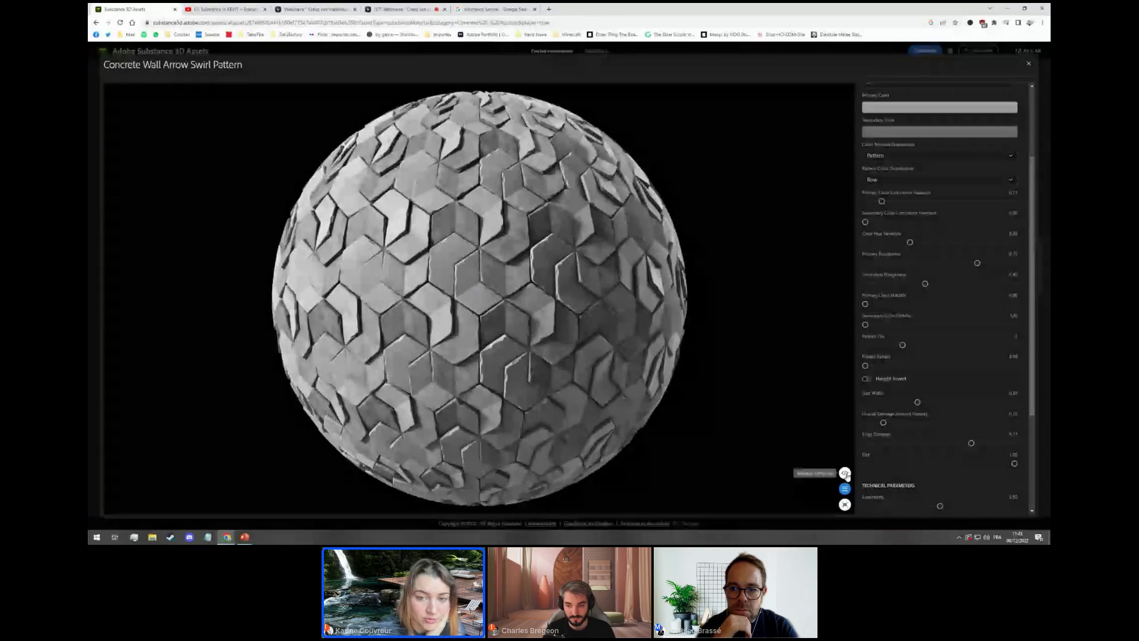
left_click_drag(971, 442, 1015, 443)
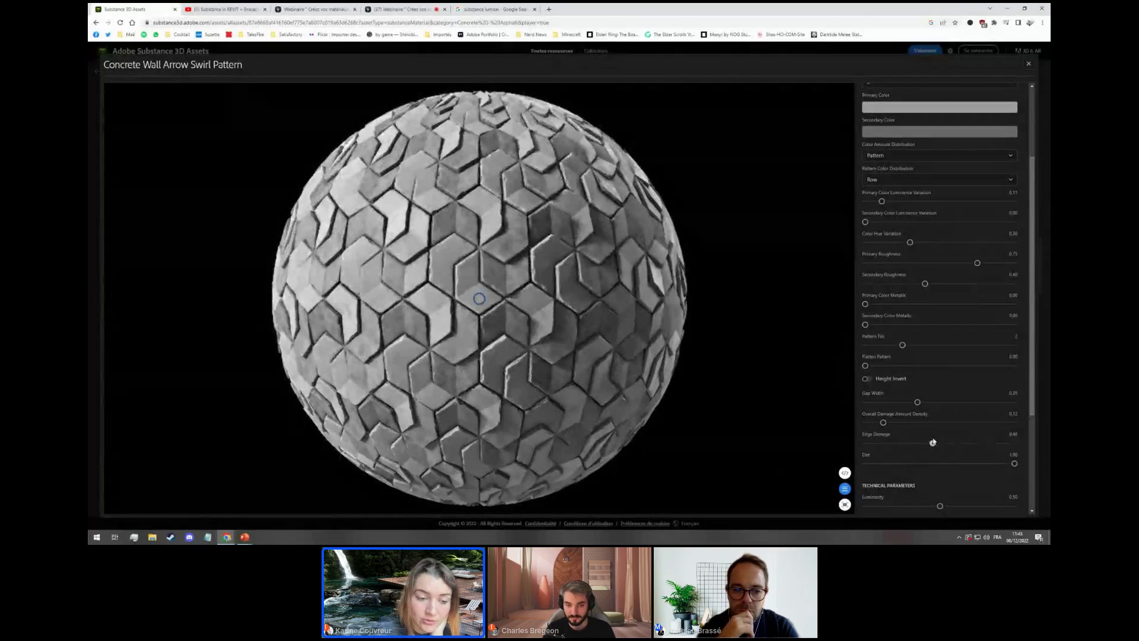
scroll(932, 433, "up", 2)
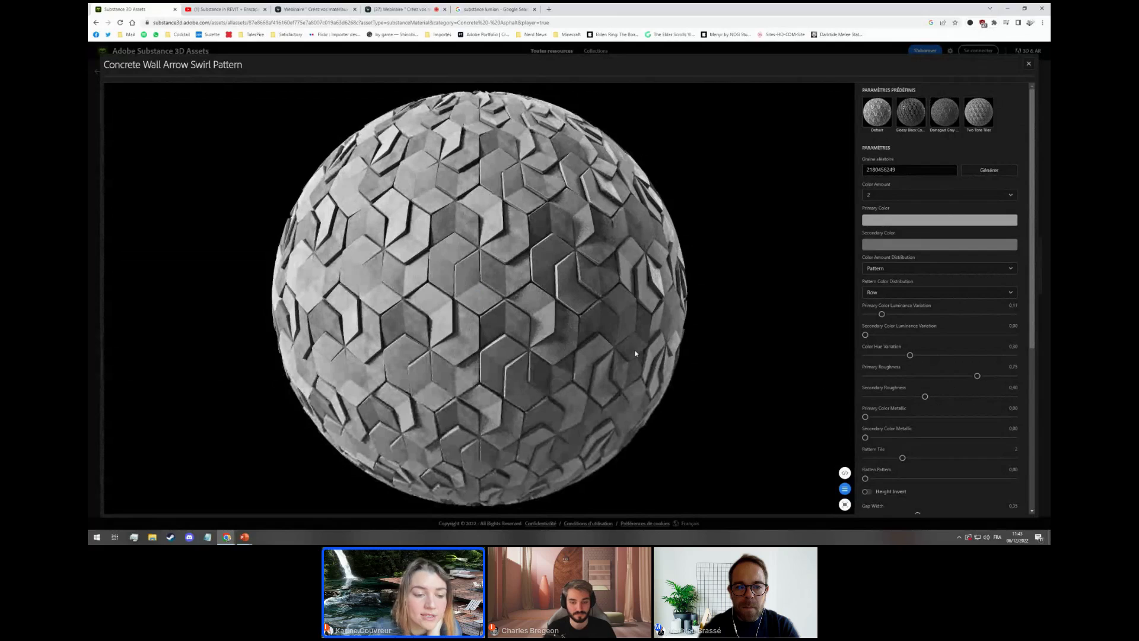
Reduce Dirt to 0.04 and switch to the PowerPoint slideshow.
scroll(936, 420, "down", 2)
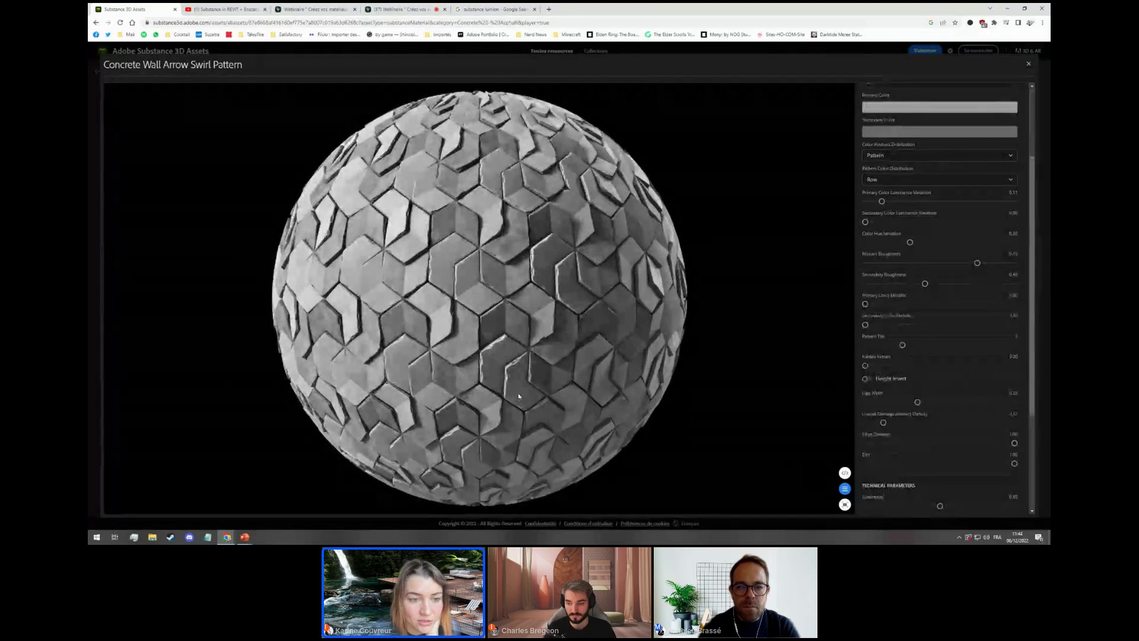
left_click_drag(1014, 463, 871, 463)
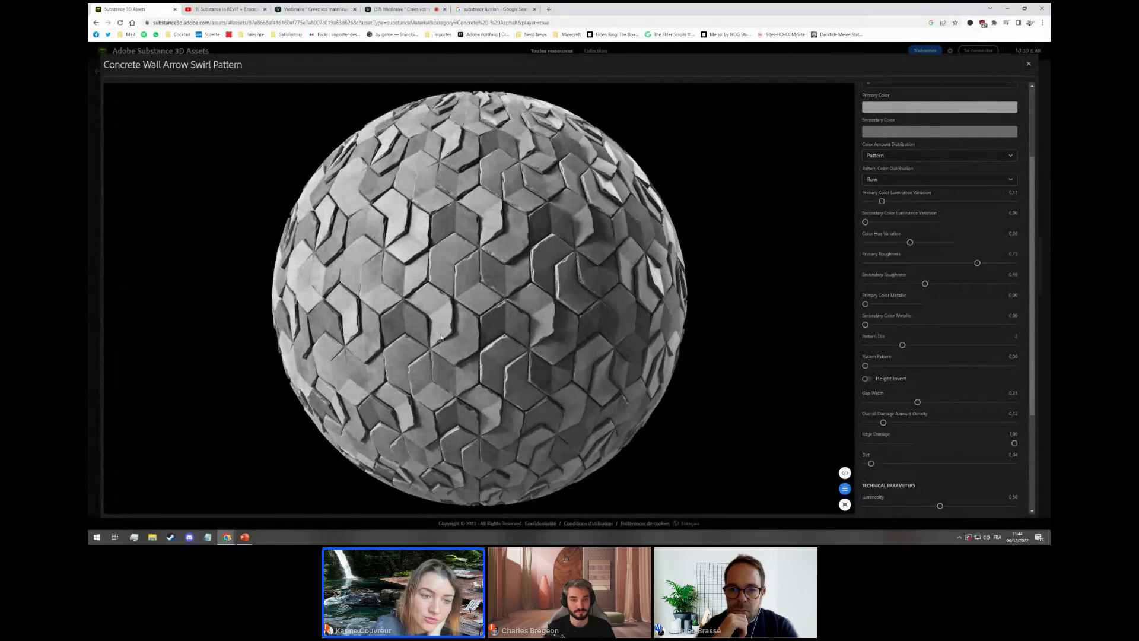
key("alt+Tab")
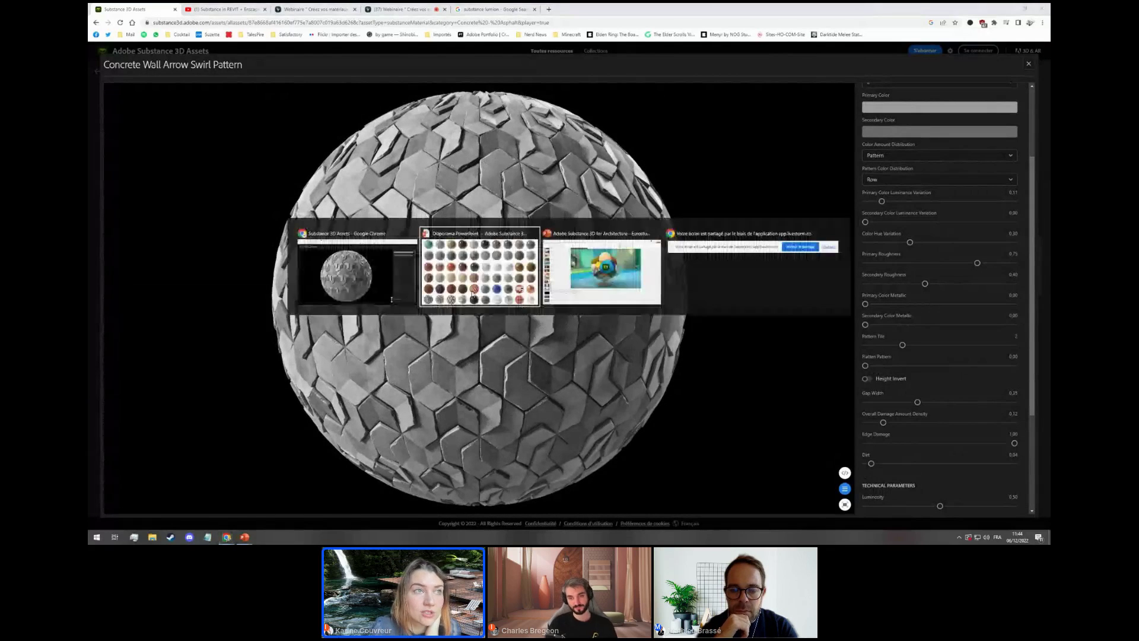